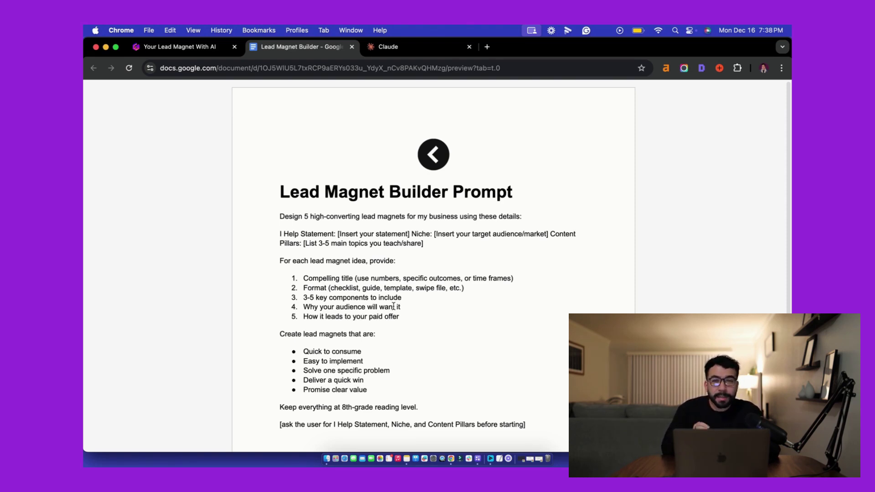
Select and copy the lead-magnet prompt body in Google Docs, then go to the Claude chat
scroll(393, 274, "down", 1)
left_click_drag(280, 199, 537, 413)
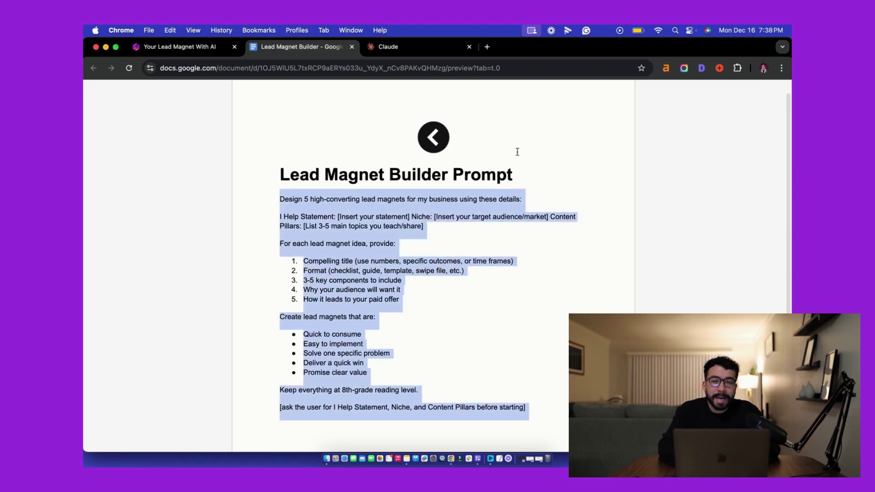
left_click(408, 47)
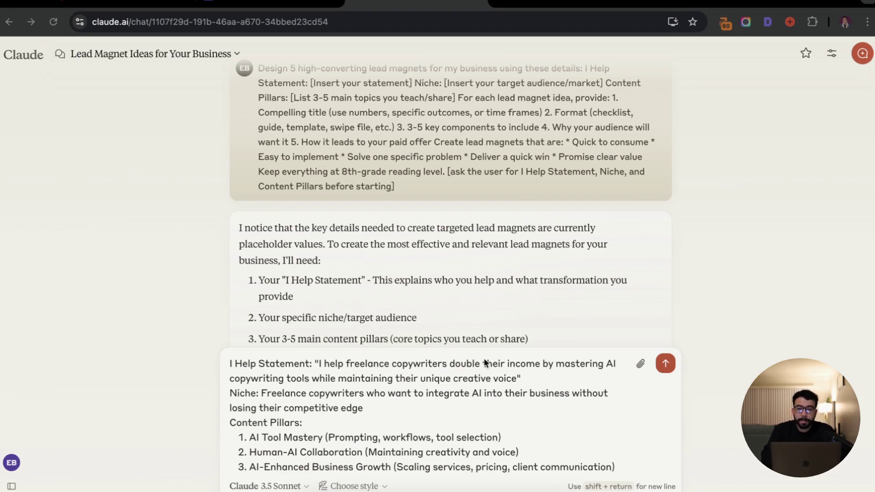
Review Claude's request for details and focus the drafted help statement, niche and three pillars reply
scroll(505, 383, "down", 1)
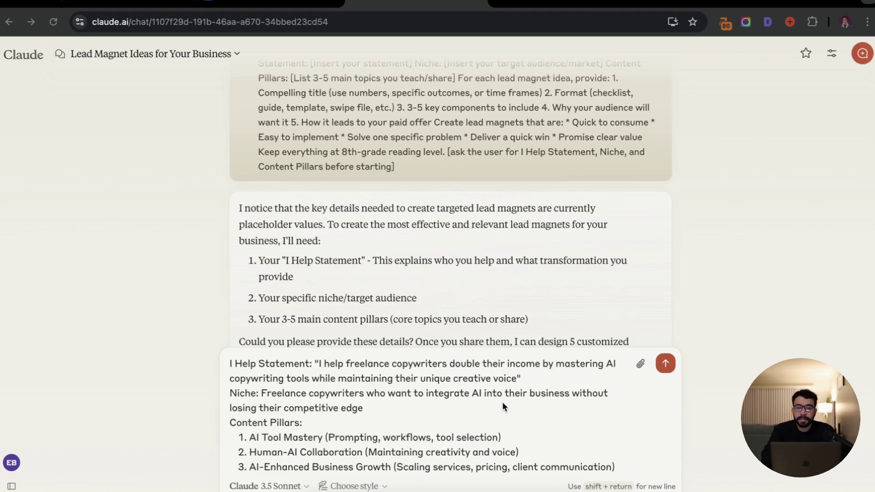
scroll(415, 409, "down", 1)
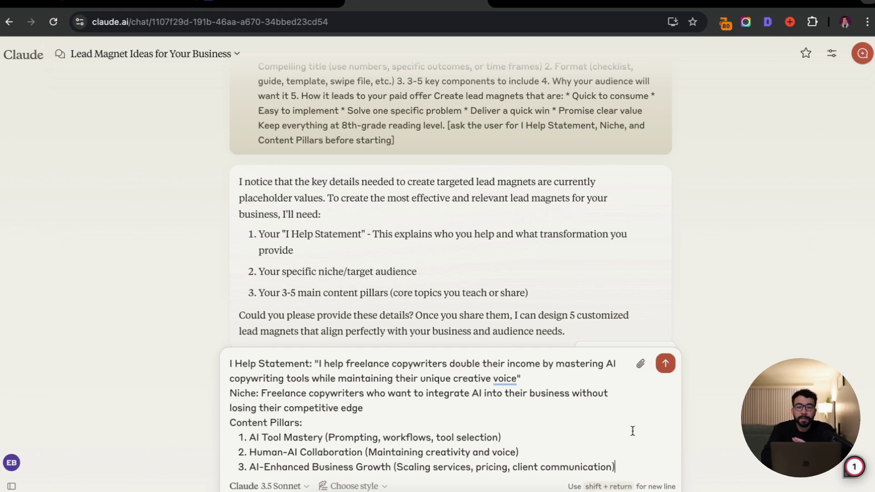
left_click(528, 417)
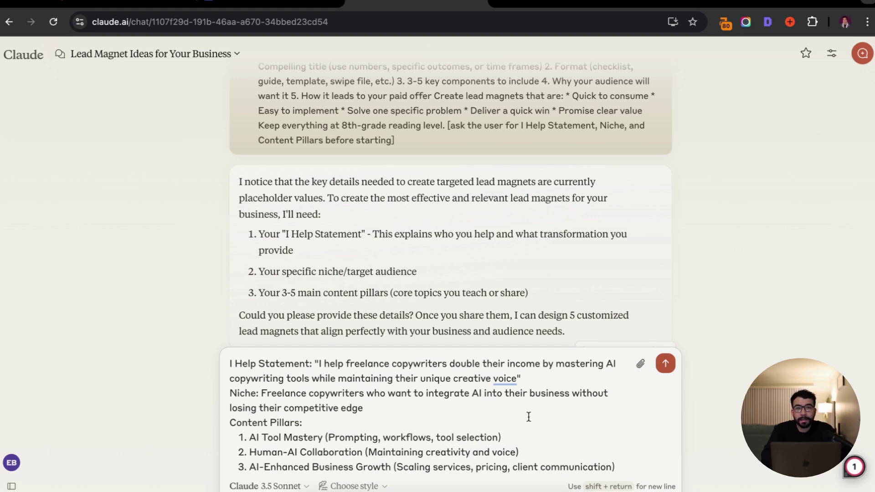
Send the business details to Claude and begin reviewing the generated lead magnets document
key("Return")
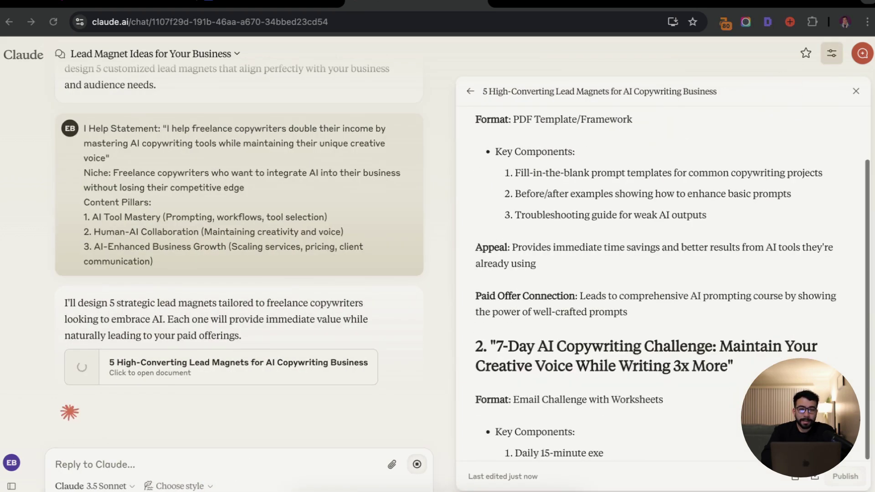
scroll(705, 173, "up", 5)
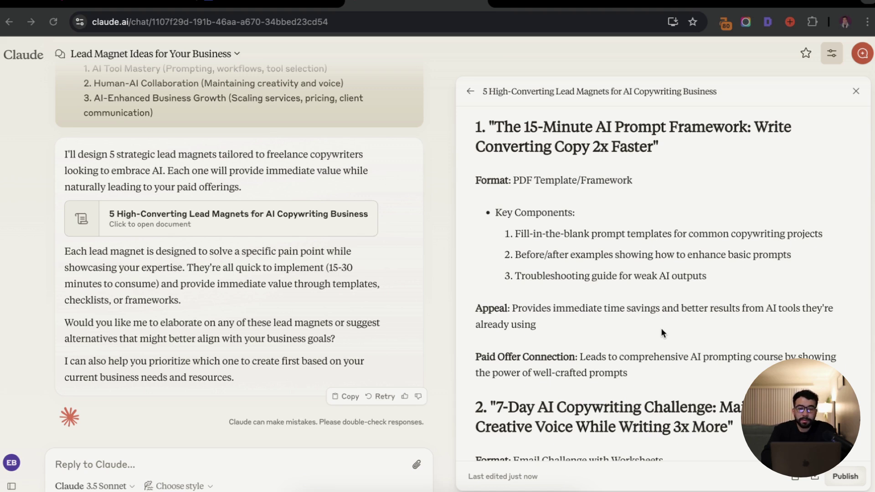
scroll(633, 295, "down", 2)
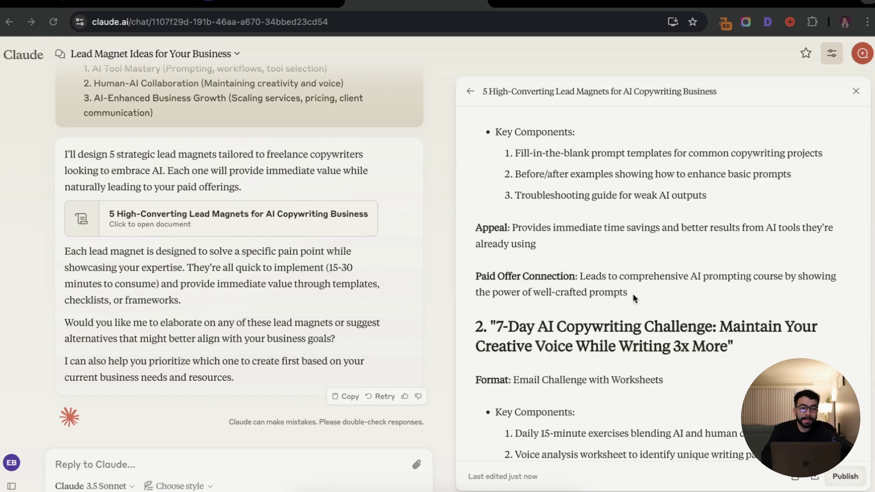
scroll(634, 296, "down", 1)
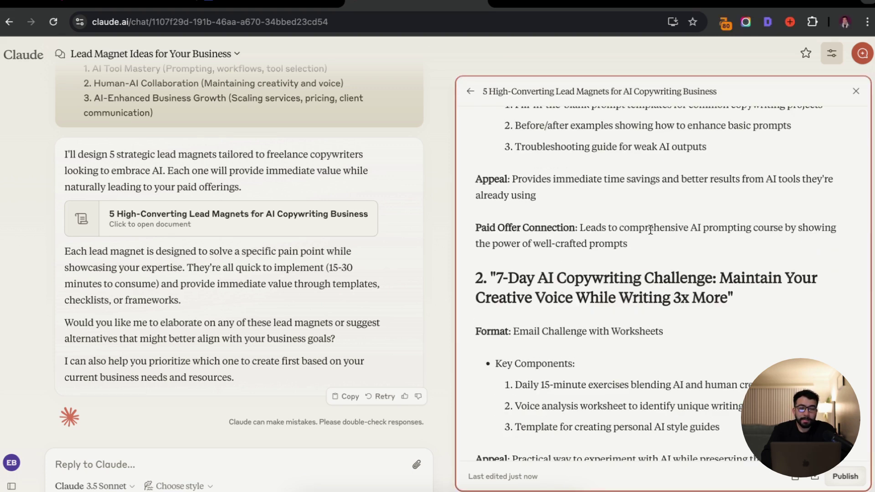
left_click_drag(736, 301, 567, 270)
left_click(616, 232)
Read through the rest of the '5 High-Converting Lead Magnets' document and scroll back up
scroll(616, 233, "down", 2)
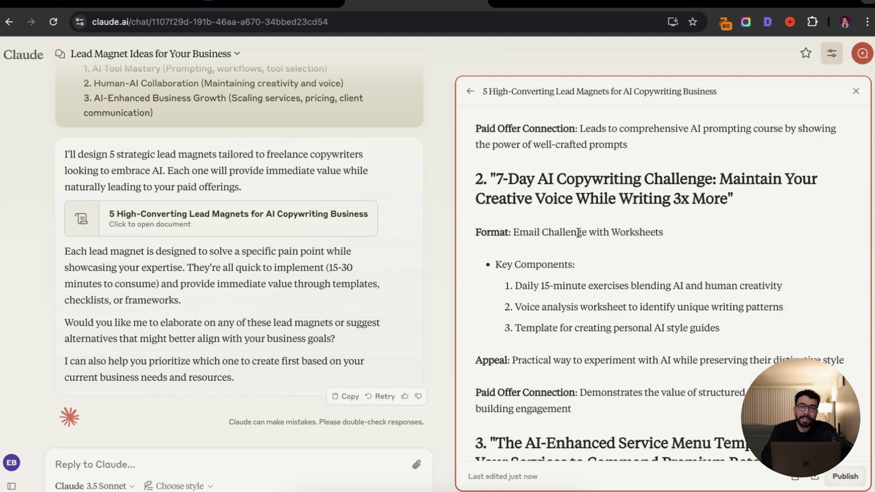
scroll(678, 285, "down", 6)
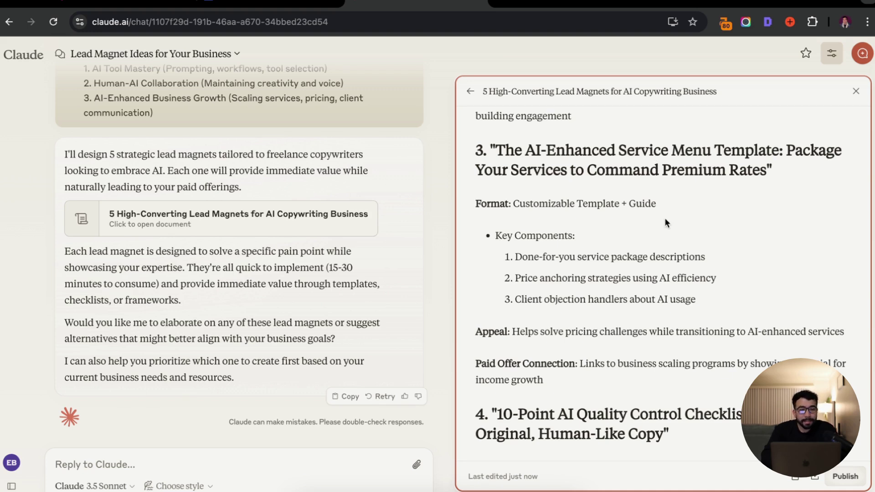
scroll(663, 230, "down", 6)
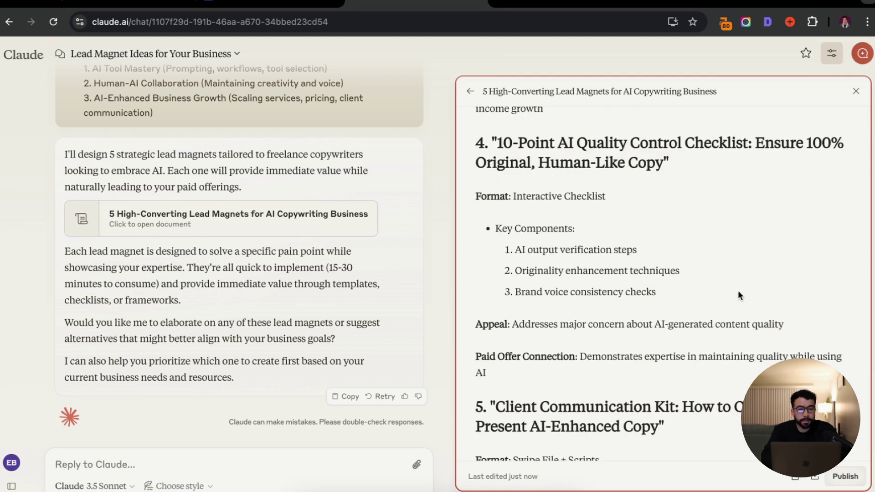
scroll(737, 292, "down", 4)
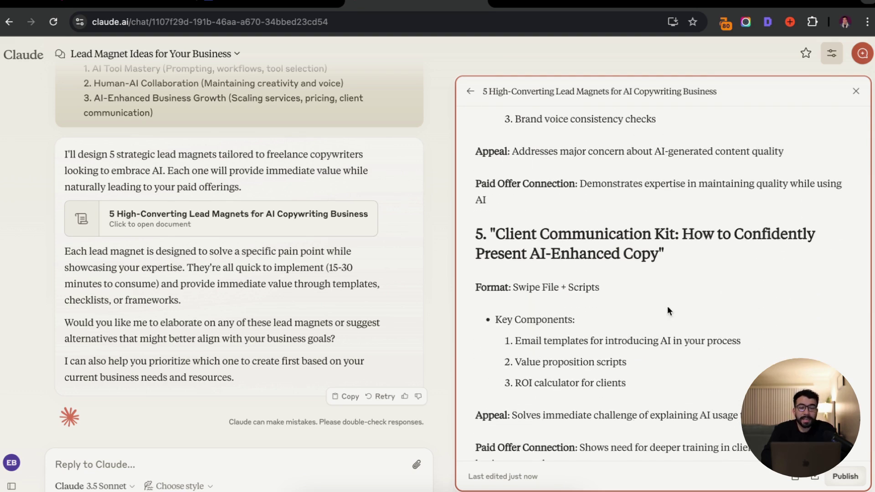
scroll(667, 310, "down", 1)
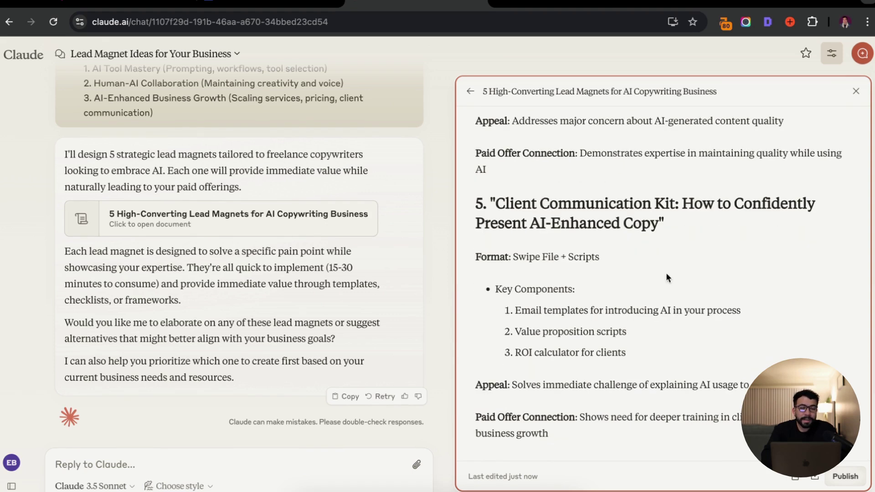
scroll(666, 277, "up", 13)
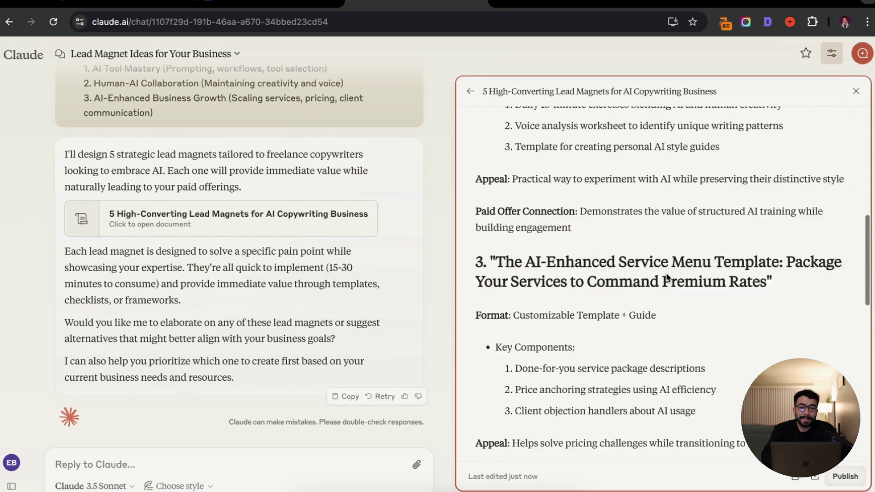
scroll(666, 277, "up", 6)
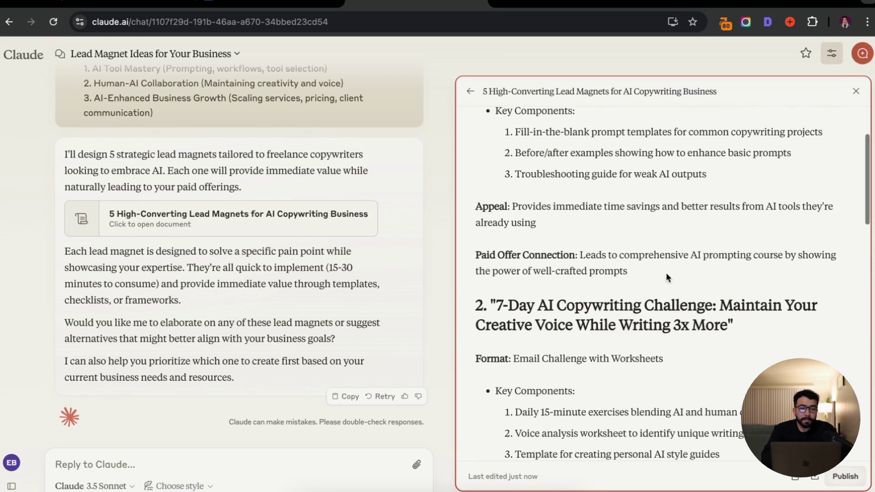
scroll(666, 277, "up", 2)
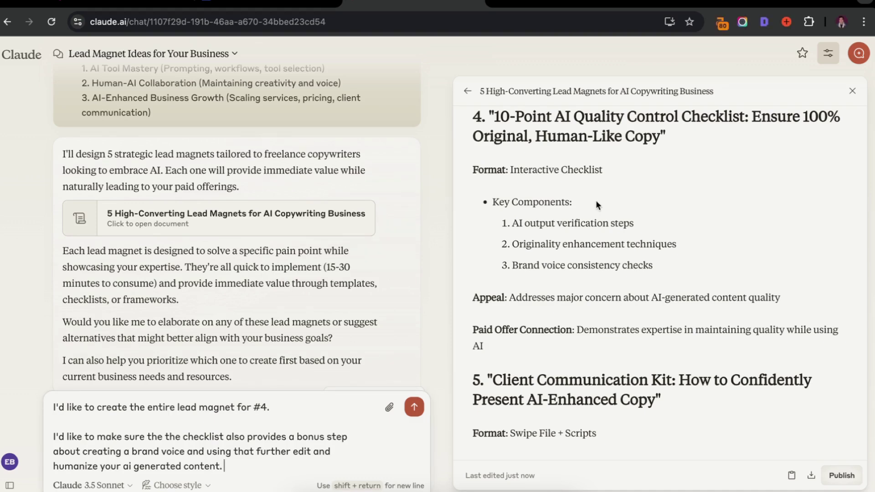
Edit the drafted follow-up requesting full lead magnet #4 with a bonus brand-voice checklist step
scroll(629, 223, "up", 1)
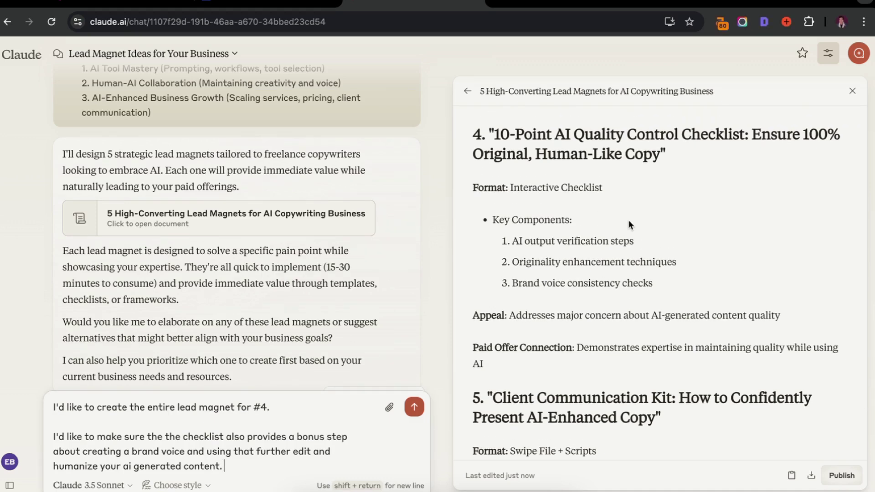
left_click(317, 408)
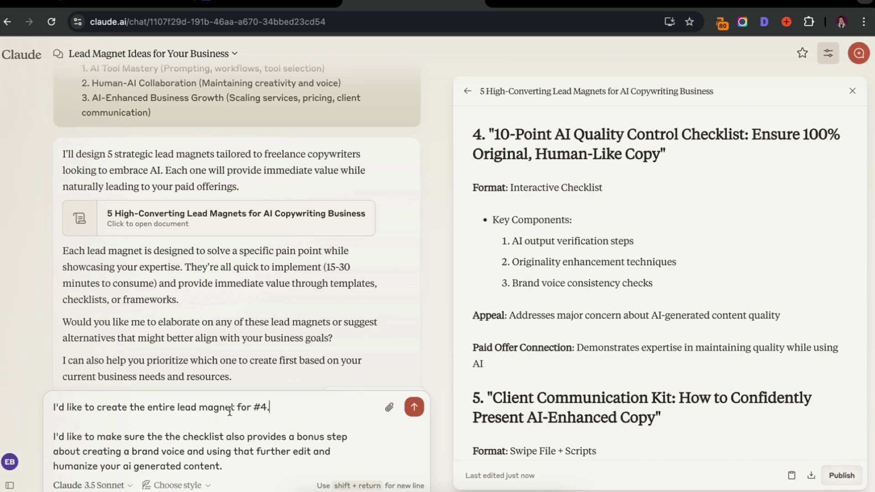
left_click(283, 466)
Send the request for the full 10-Point AI Quality Control Checklist for Copywriters
key("Return")
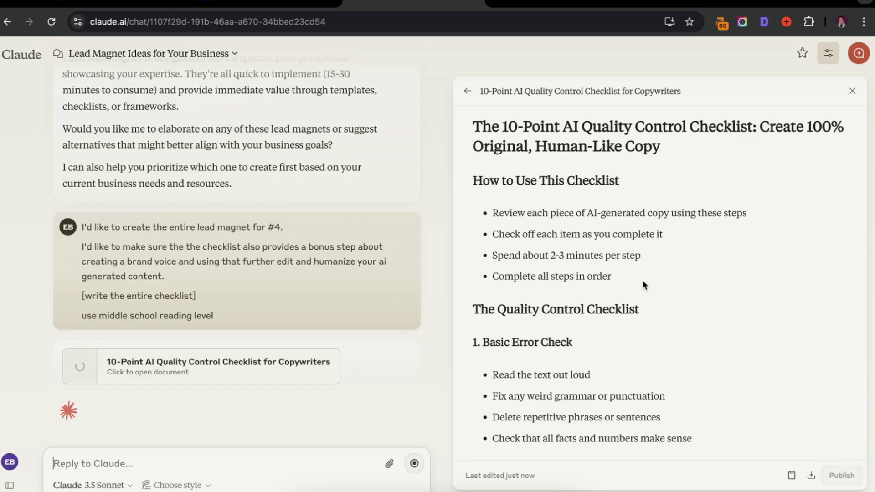
left_click_drag(643, 279, 484, 180)
left_click(654, 152)
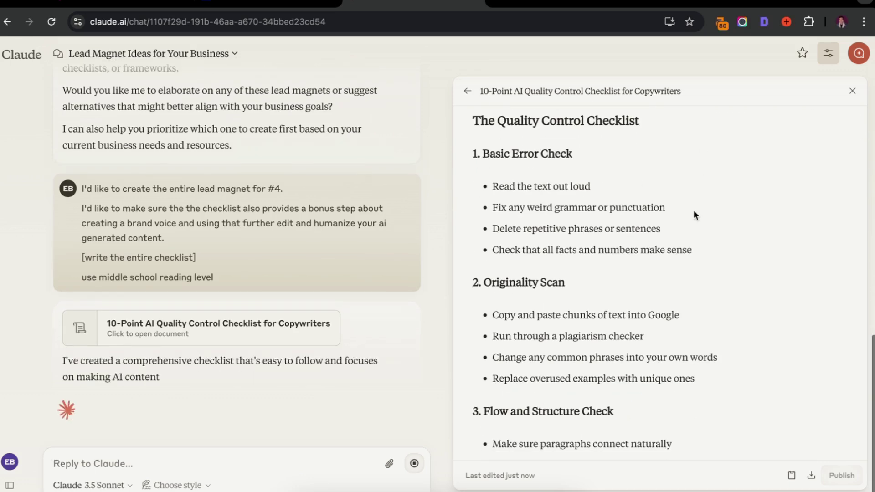
Read through the checklist, including the bonus brand-voice guide, and return to the top
scroll(693, 212, "down", 3)
scroll(715, 214, "down", 7)
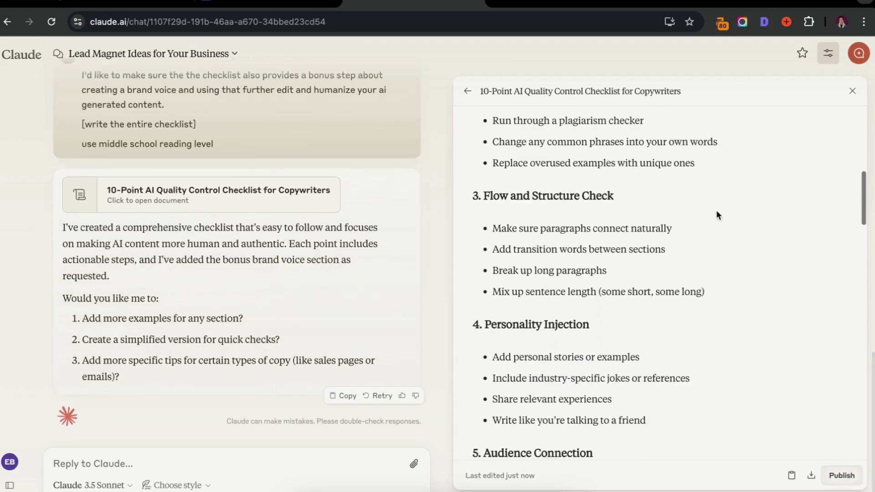
scroll(717, 214, "down", 5)
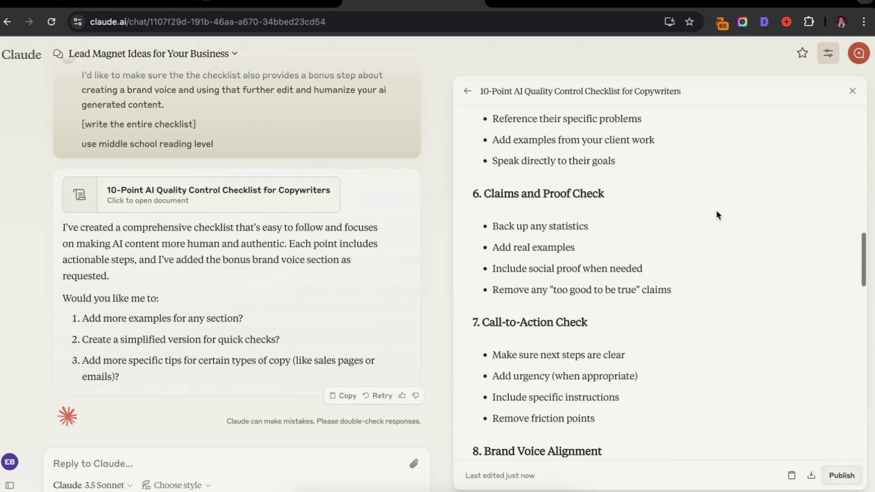
scroll(716, 214, "down", 15)
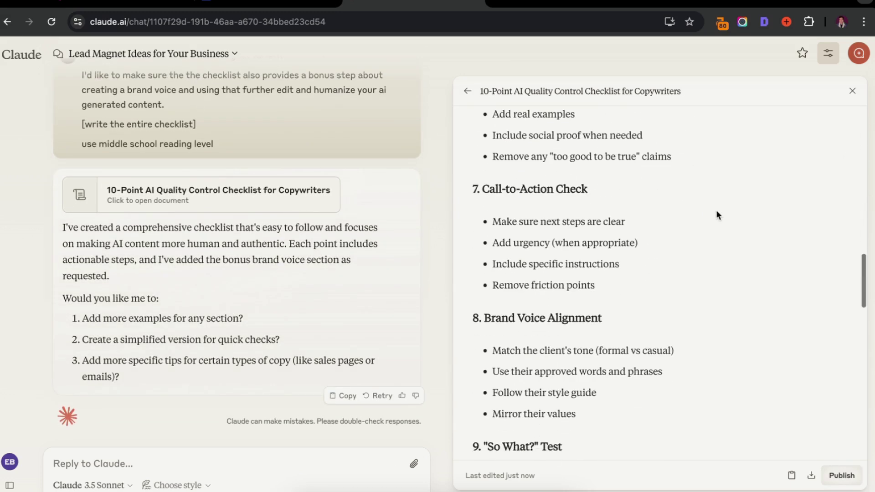
scroll(717, 212, "down", 15)
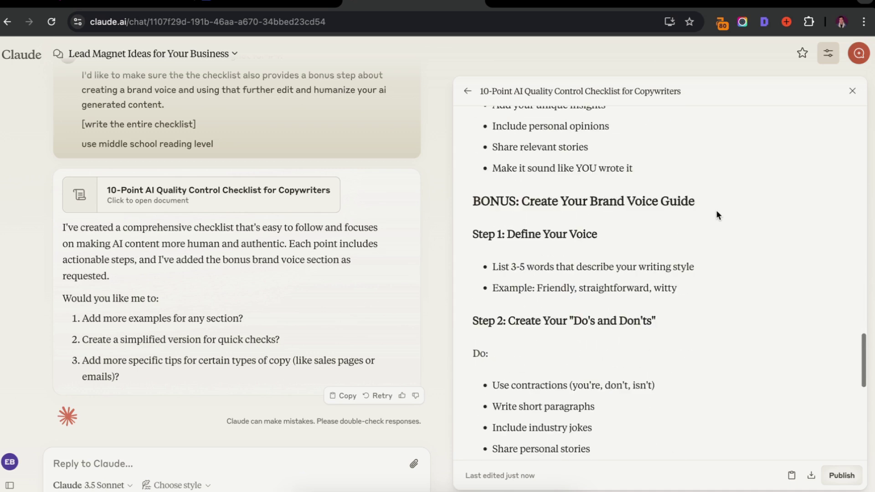
scroll(662, 224, "down", 8)
scroll(705, 190, "up", 20)
scroll(677, 203, "up", 5)
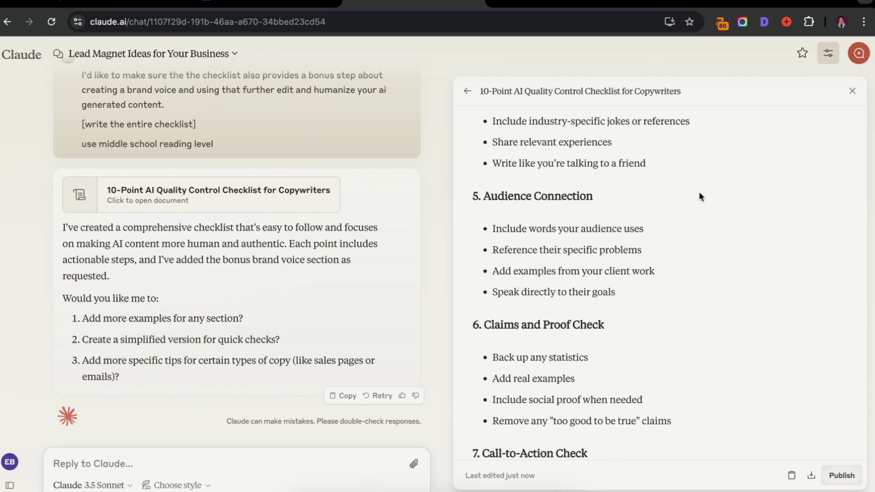
scroll(698, 179, "up", 4)
scroll(712, 184, "up", 6)
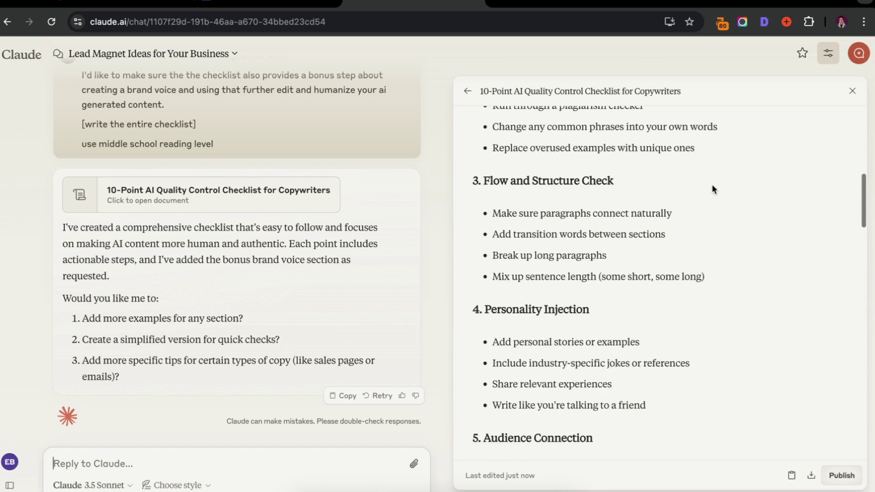
scroll(730, 197, "up", 3)
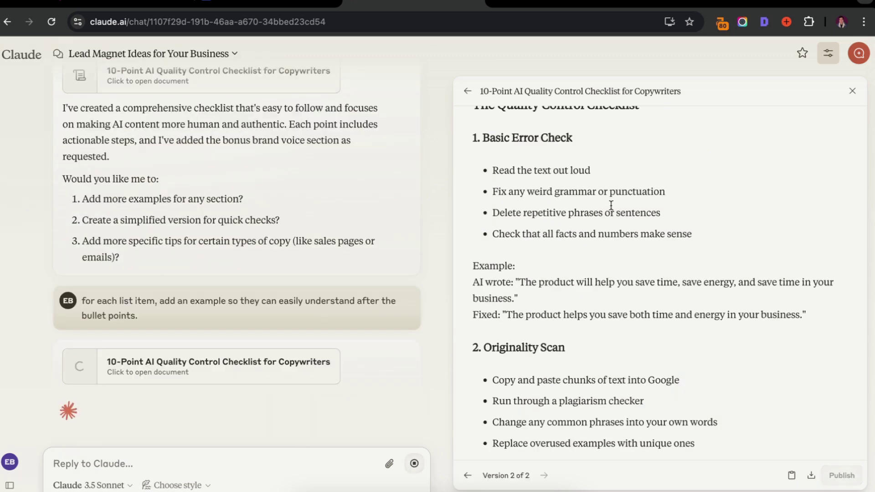
Scroll through the updated checklist showing a before-and-after example after each item
scroll(616, 283, "down", 1)
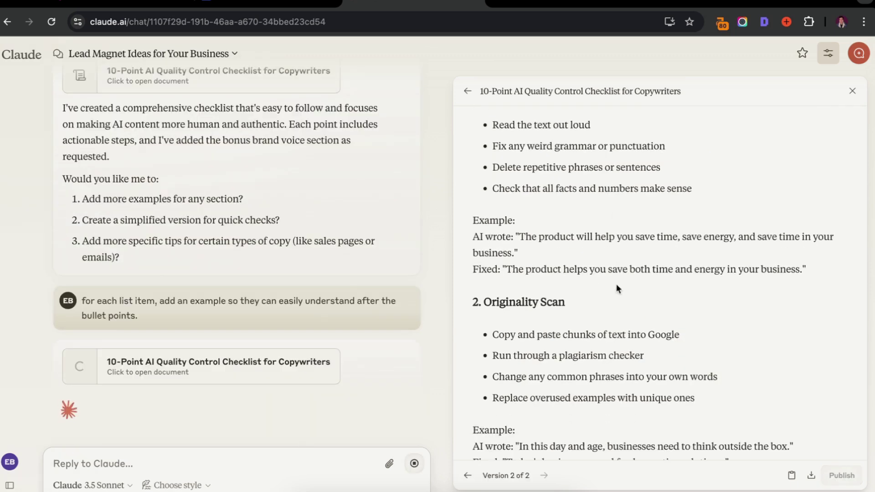
scroll(546, 214, "up", 3)
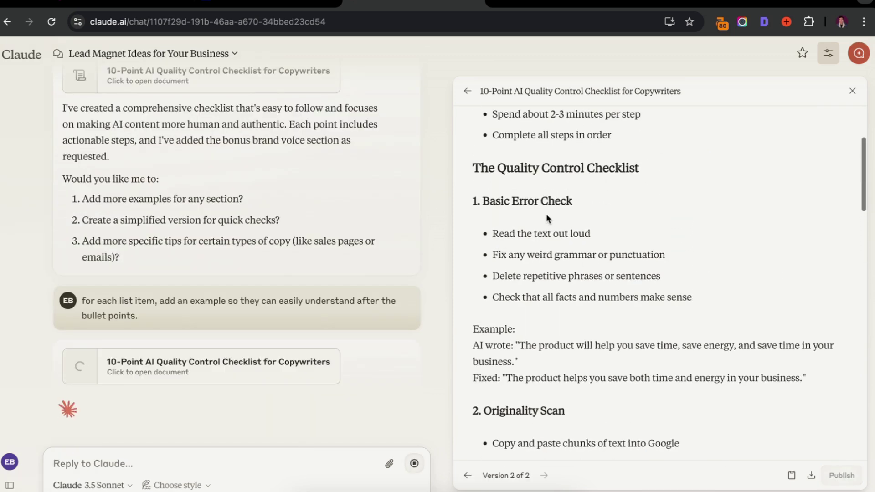
scroll(536, 339, "down", 1)
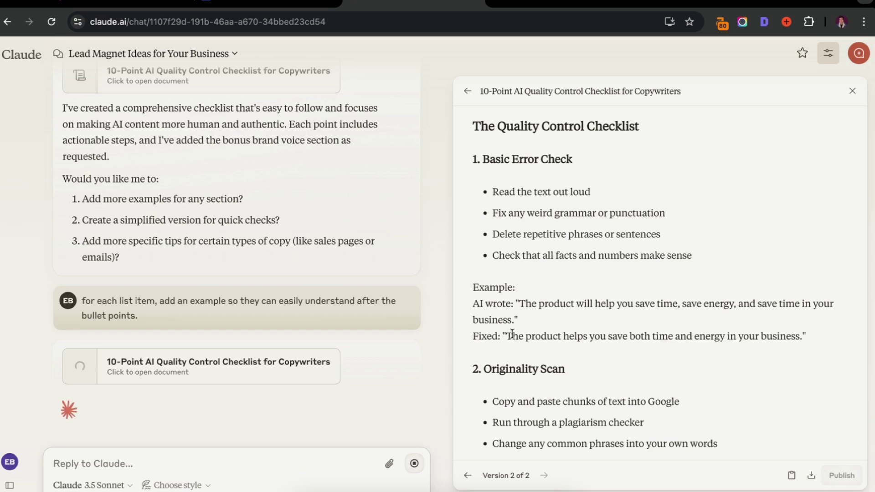
scroll(561, 337, "down", 4)
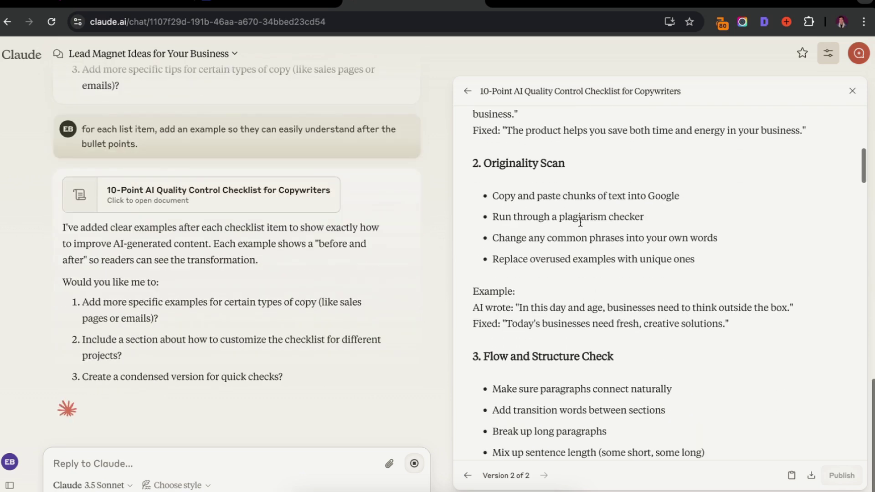
scroll(579, 224, "down", 5)
scroll(570, 355, "down", 5)
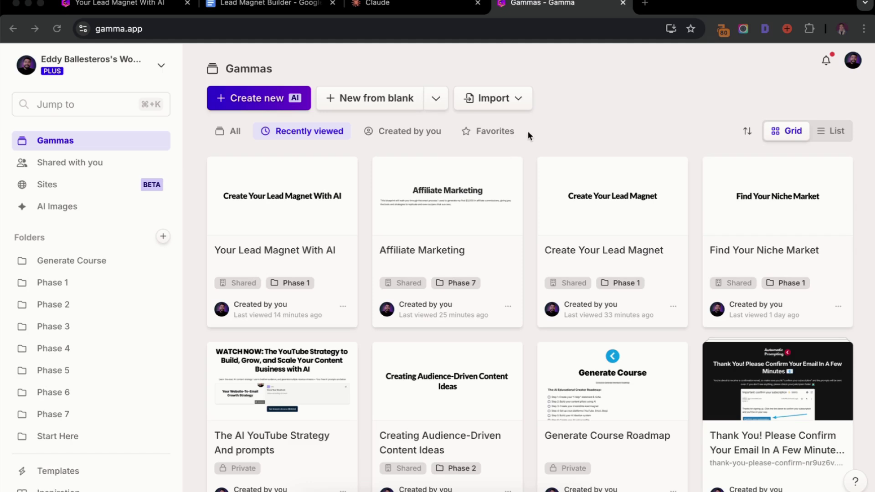
Start a new AI presentation in Gamma and copy the full checklist from Claude's artifact
scroll(528, 131, "down", 10)
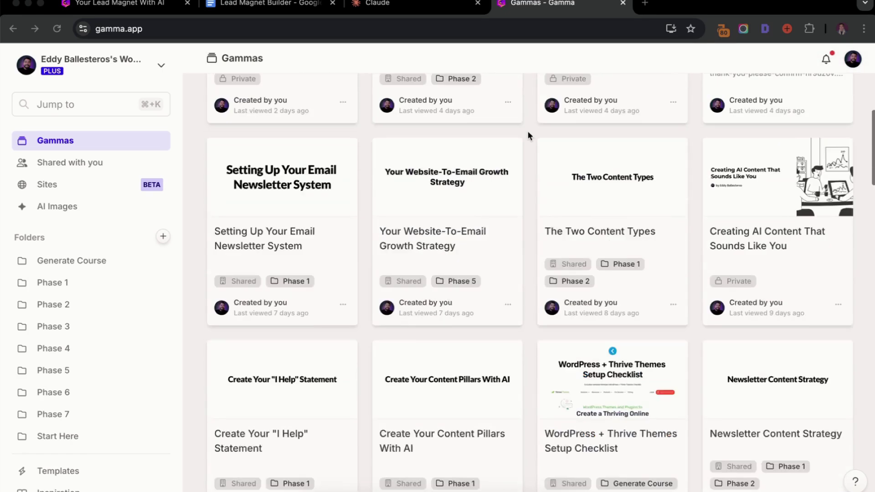
scroll(528, 130, "up", 10)
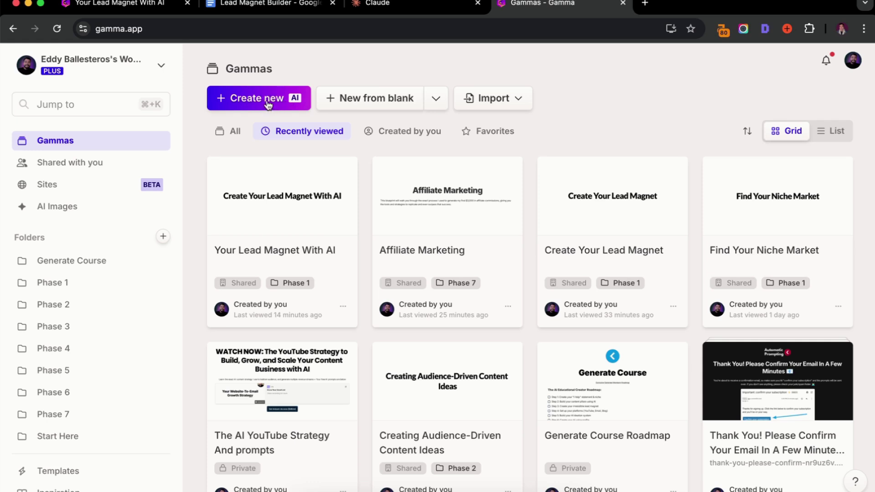
left_click(269, 105)
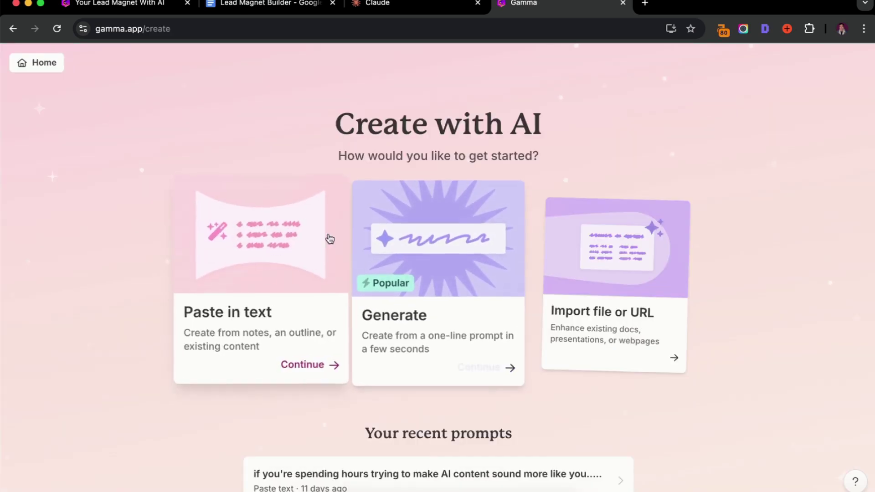
key("ctrl+shift+Tab")
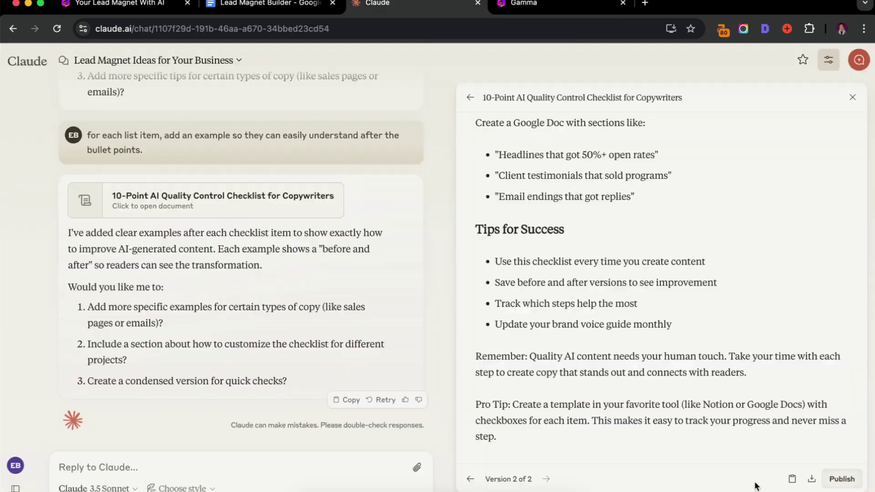
left_click(790, 480)
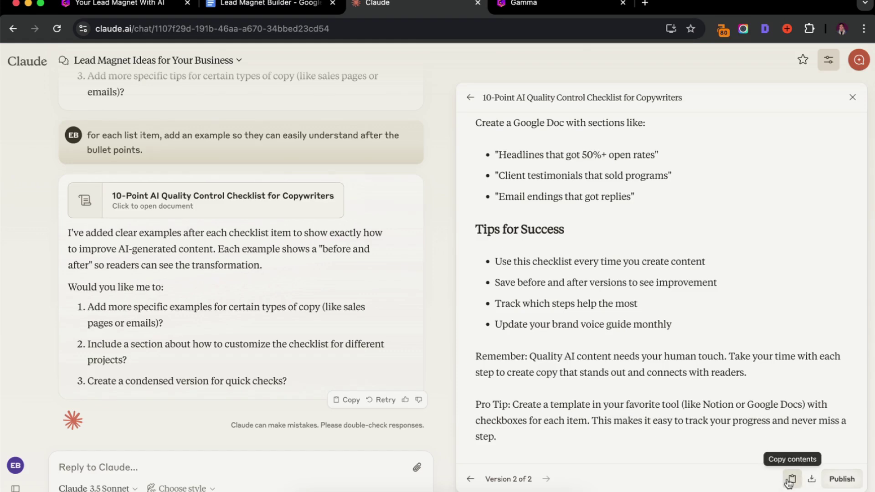
Paste the 10-point checklist into Gamma's Paste in box, keeping Presentation as output type
left_click(790, 479)
key("ctrl+Tab")
key("super+v")
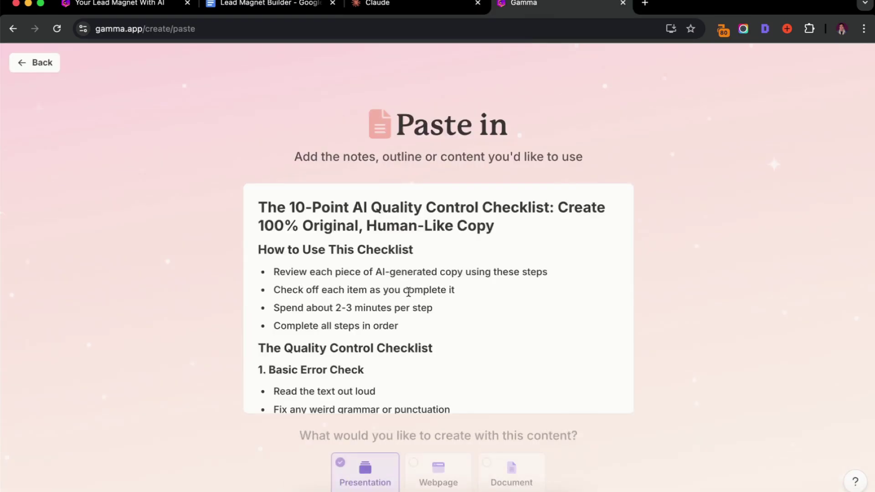
scroll(453, 286, "down", 15)
scroll(453, 286, "down", 10)
scroll(453, 287, "down", 5)
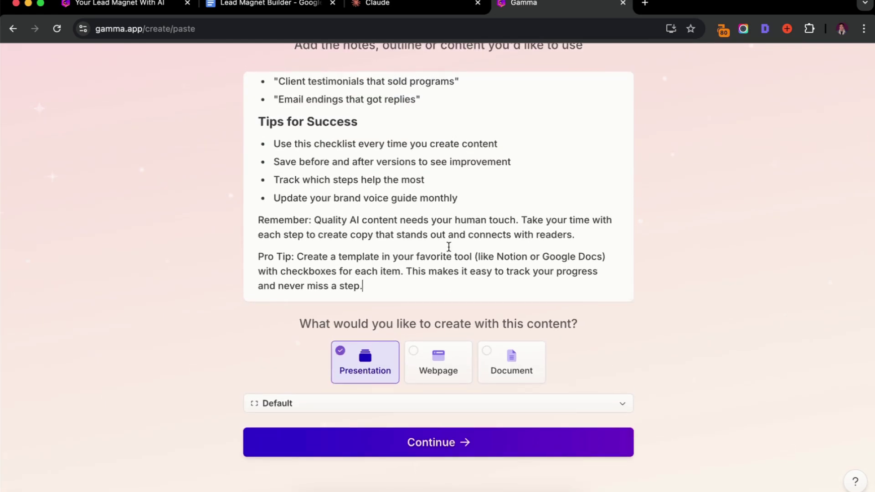
Set the AI image style to 'anime lofi style'
left_click(456, 449)
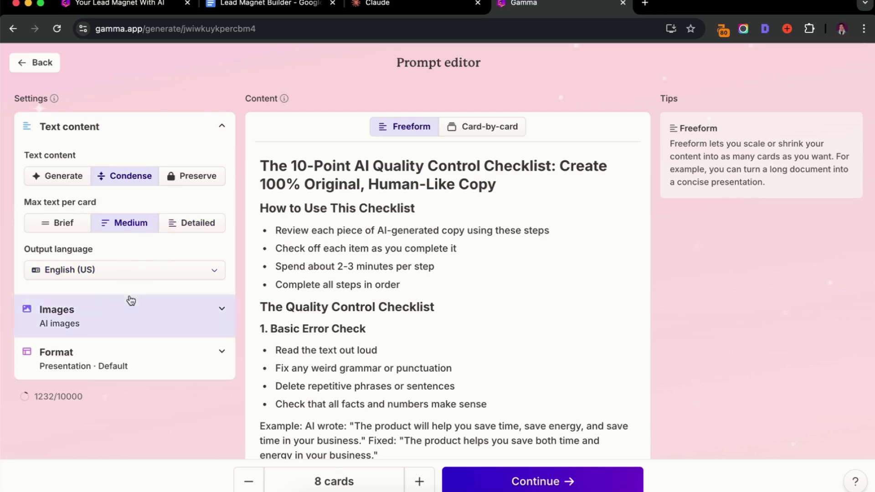
scroll(130, 291, "down", 2)
left_click(183, 255)
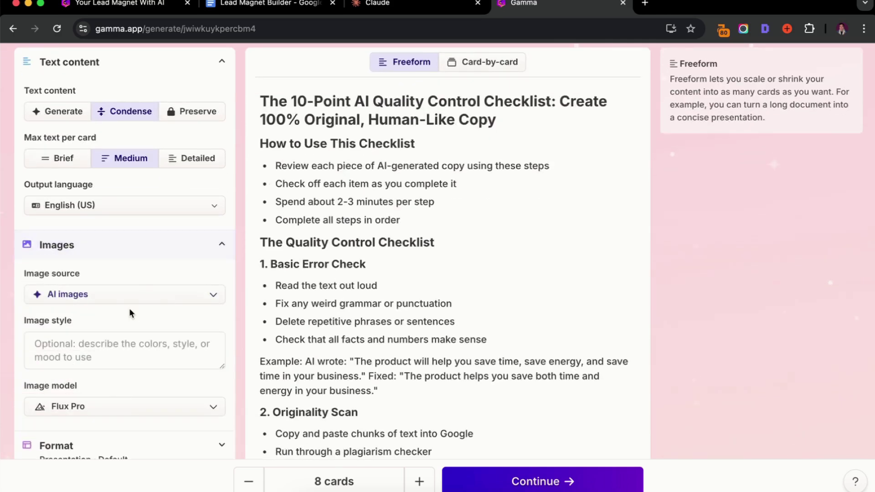
scroll(130, 283, "down", 2)
left_click(147, 253)
type("anime lofi")
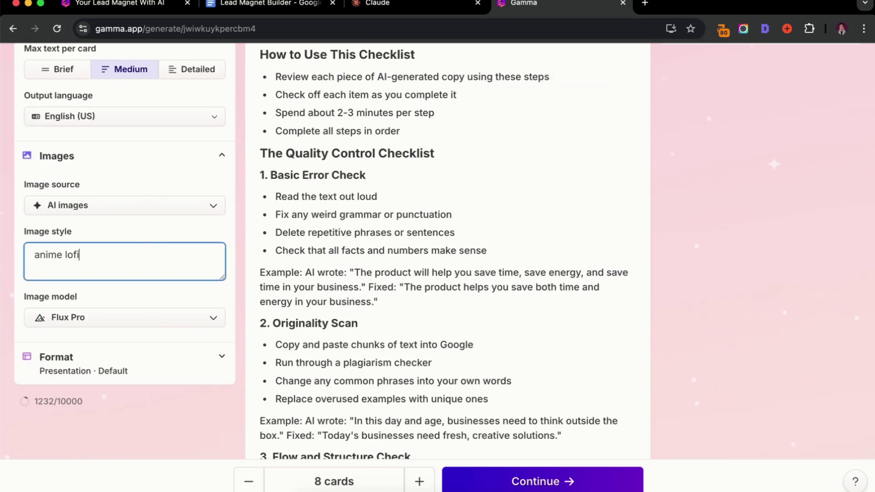
type(" style")
Raise the presentation length to 10 cards in the format options
scroll(197, 294, "down", 2)
left_click(197, 295)
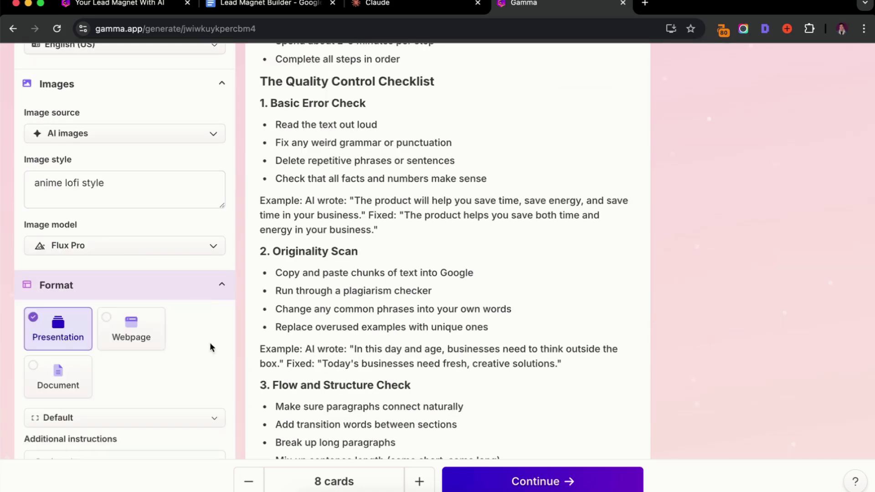
scroll(318, 387, "down", 10)
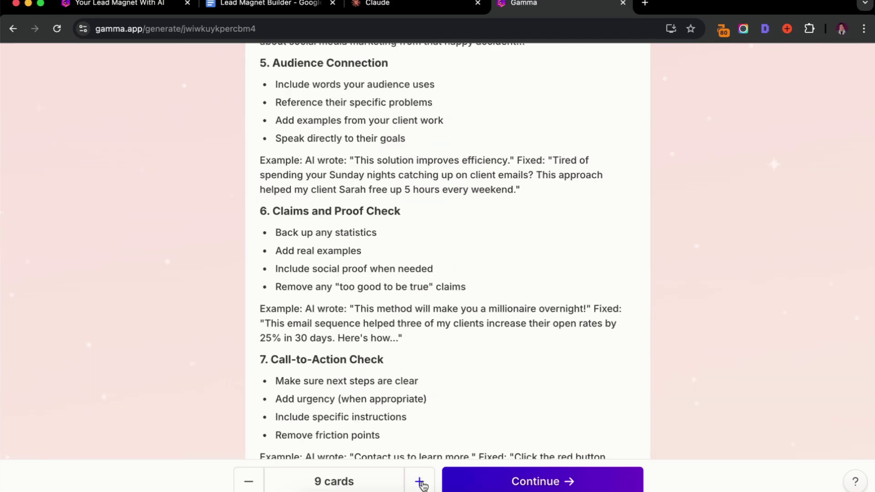
left_click(423, 486)
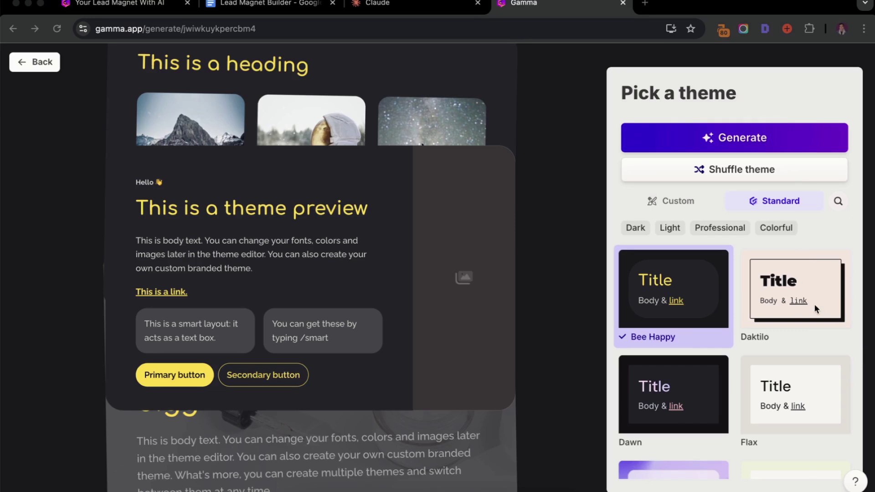
Choose the light Daktilo theme in place of Bee Happy
left_click(785, 301)
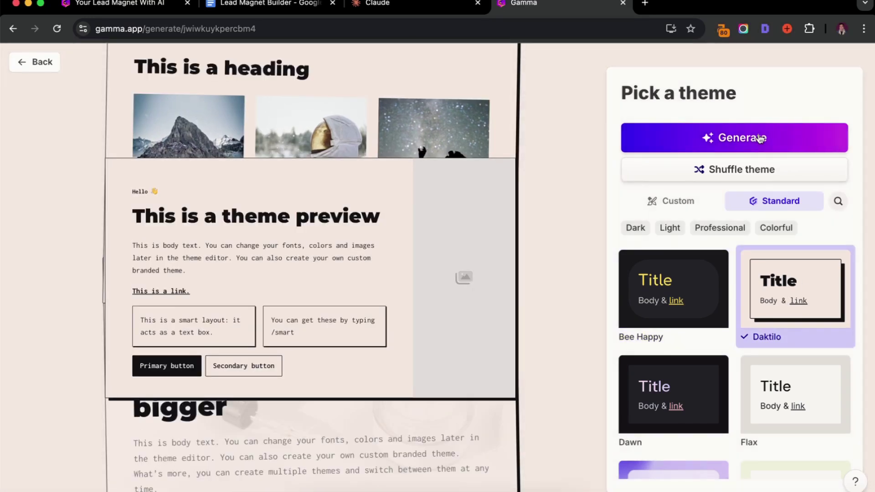
Generate the 10-card anime-illustrated checklist deck and scroll through the cards as they build
left_click(749, 141)
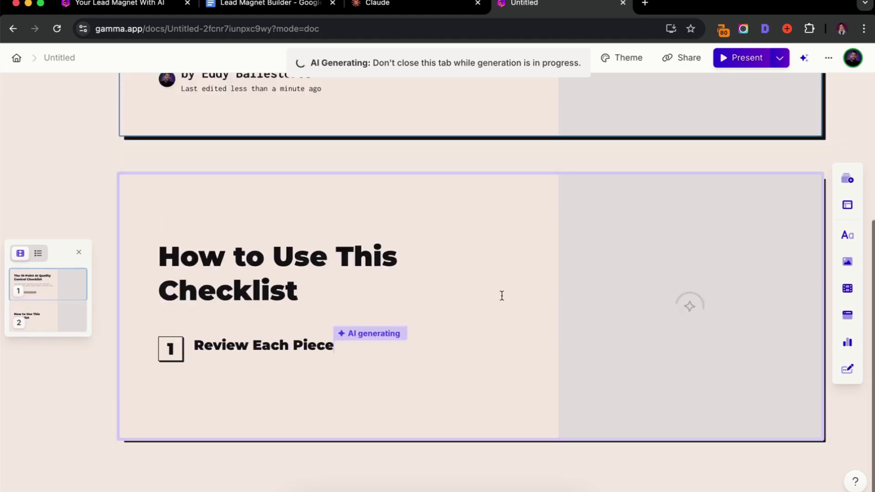
scroll(469, 252, "up", 5)
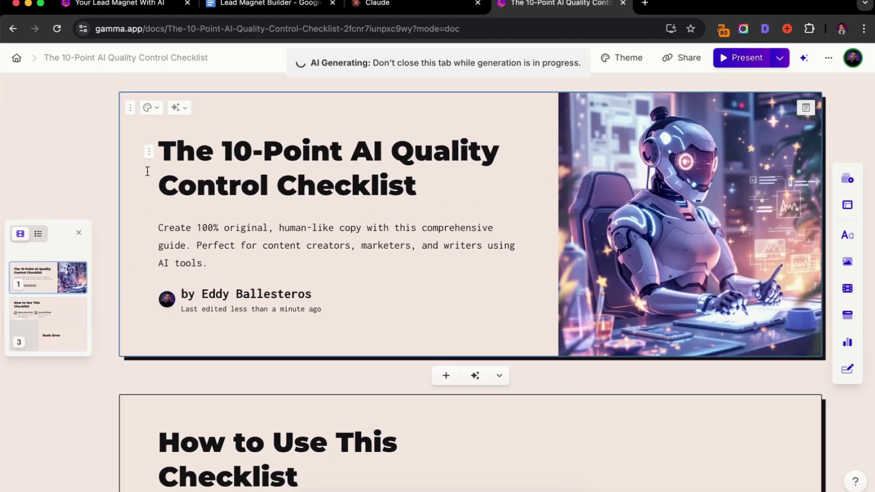
scroll(464, 232, "down", 6)
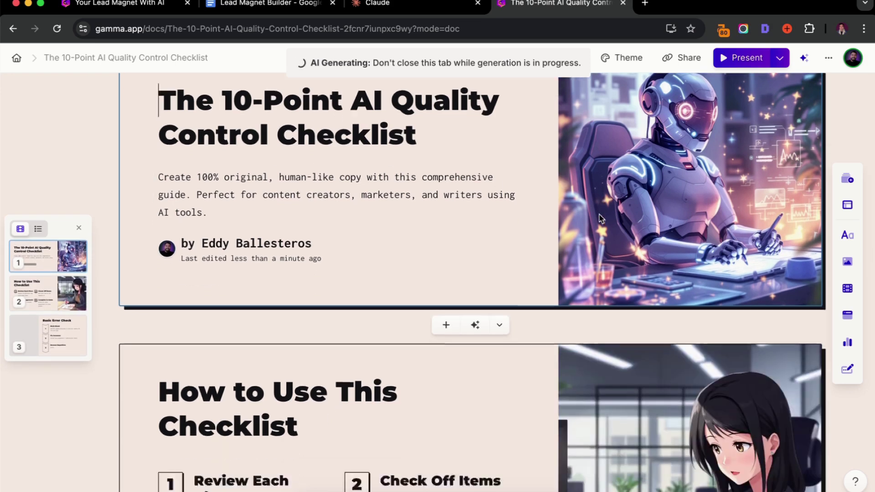
scroll(583, 255, "down", 8)
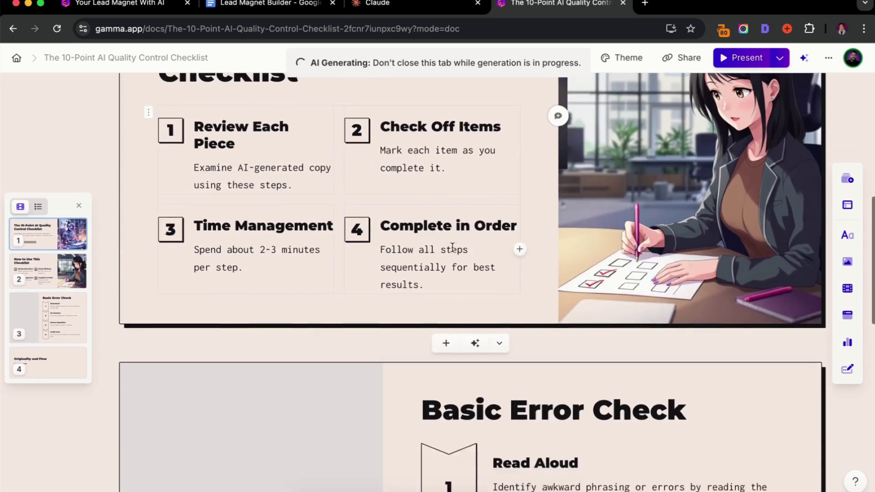
scroll(428, 255, "down", 8)
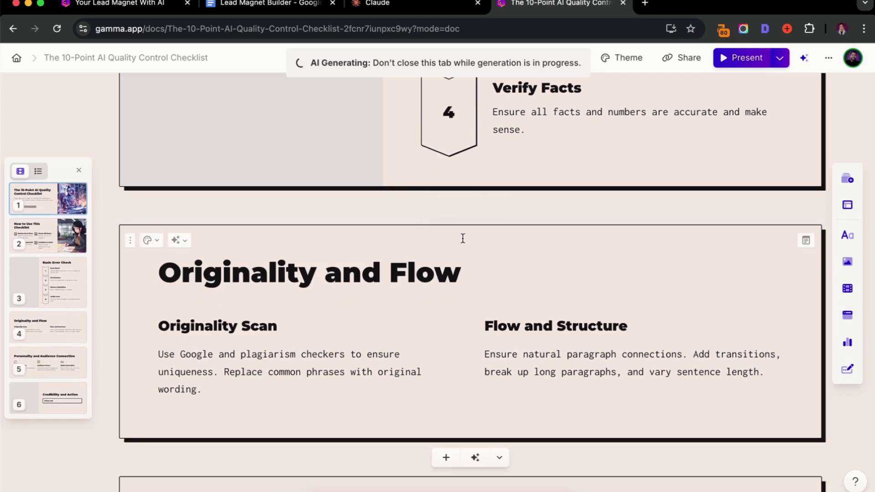
scroll(469, 254, "down", 2)
scroll(469, 254, "down", 11)
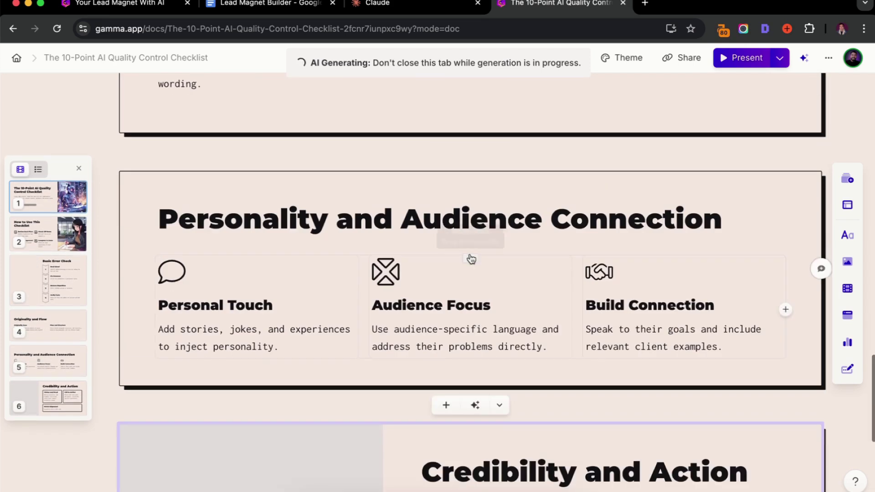
scroll(470, 255, "down", 9)
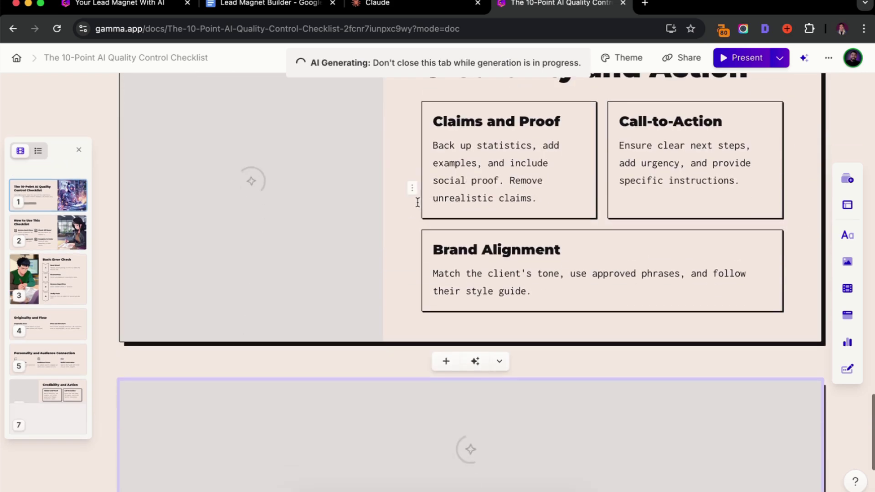
scroll(453, 228, "down", 3)
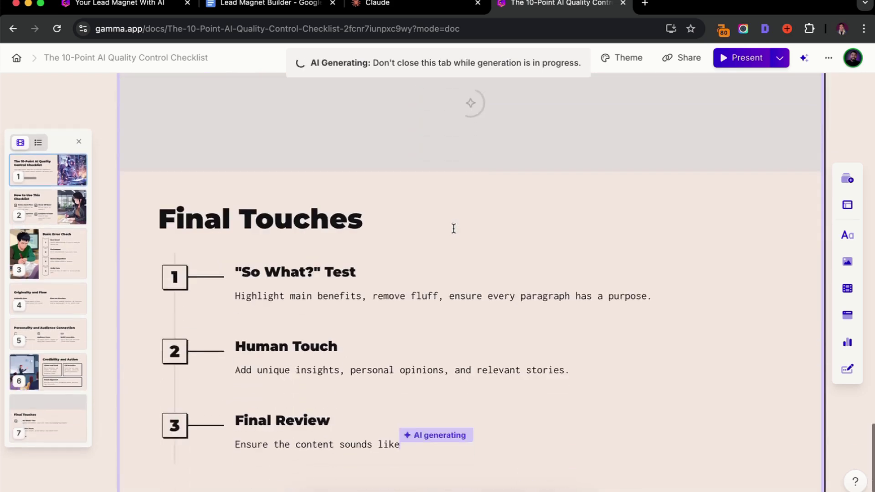
scroll(453, 228, "down", 3)
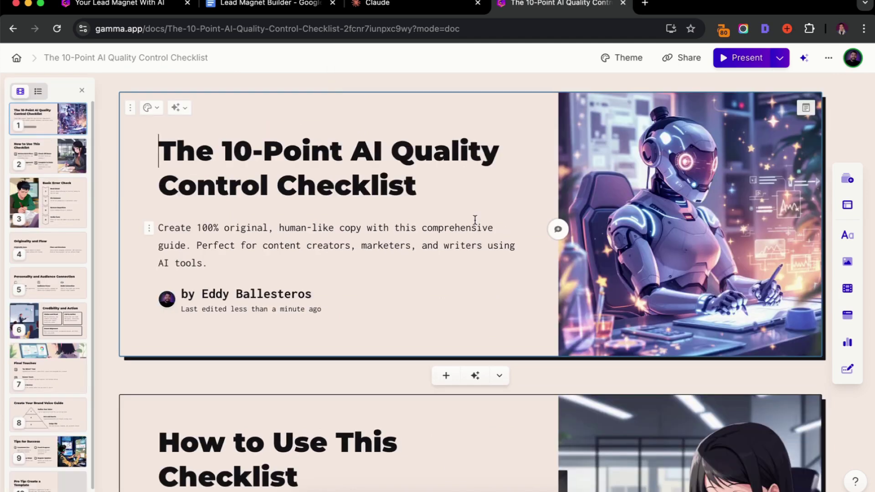
scroll(444, 246, "down", 7)
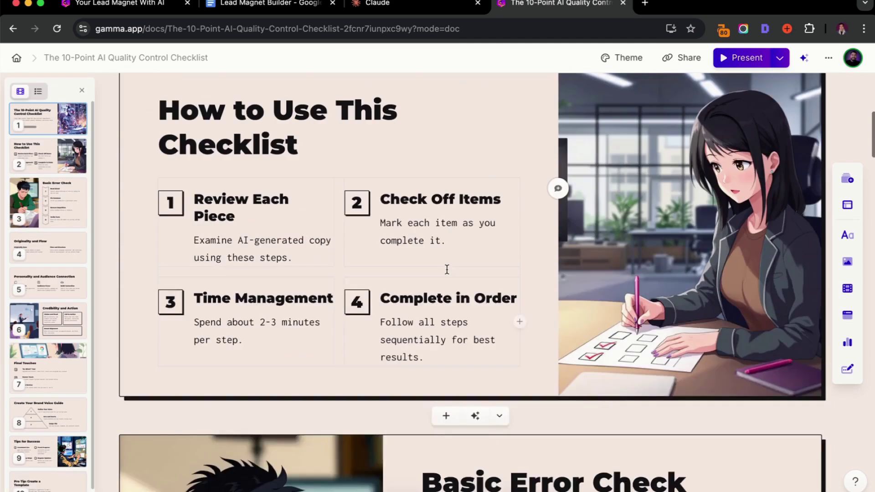
scroll(498, 195, "down", 4)
scroll(451, 265, "down", 15)
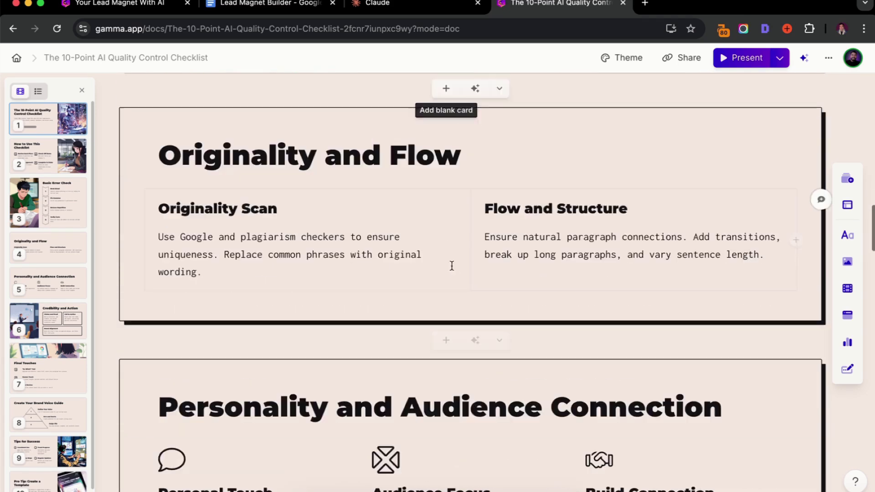
scroll(451, 266, "down", 12)
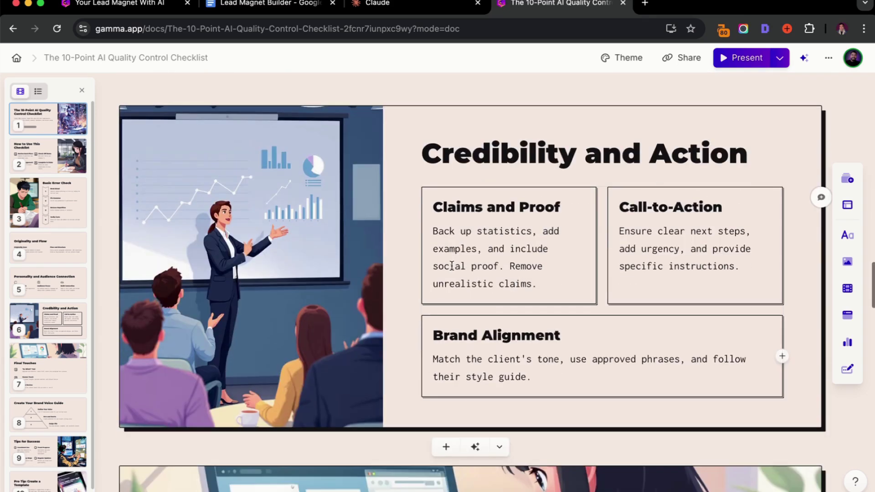
scroll(452, 266, "down", 6)
scroll(451, 264, "up", 2)
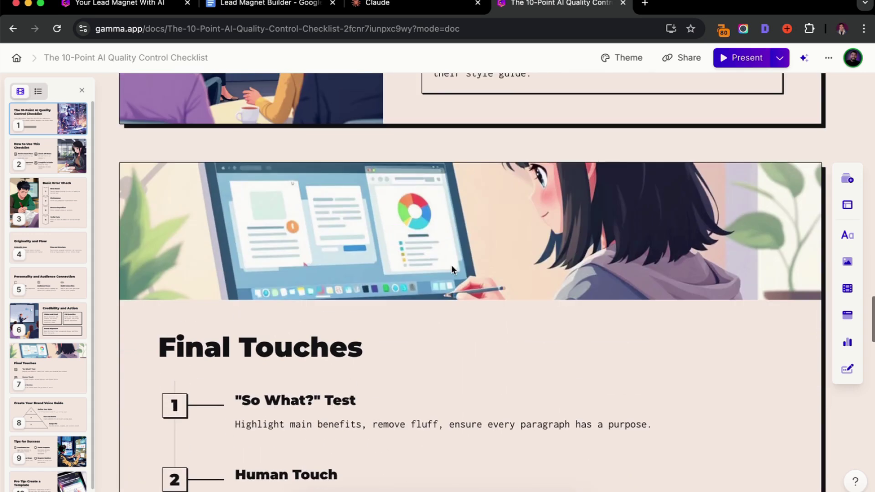
left_click(427, 217)
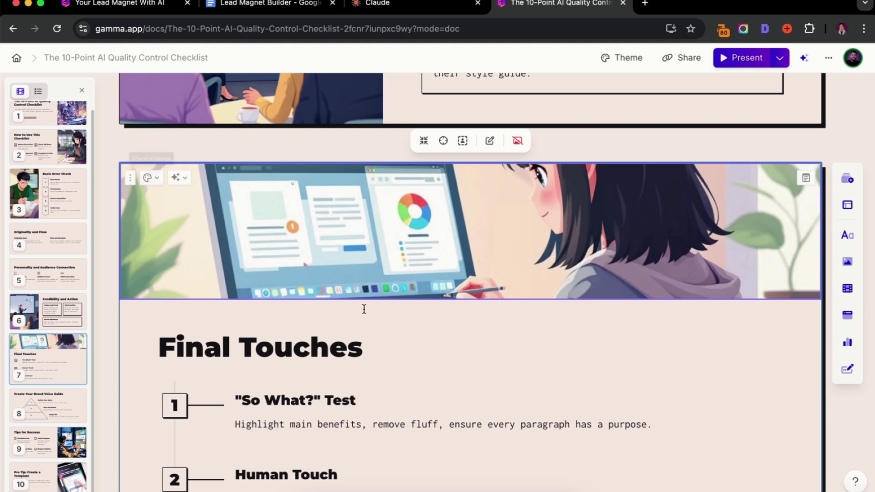
scroll(363, 306, "down", 5)
scroll(363, 310, "down", 20)
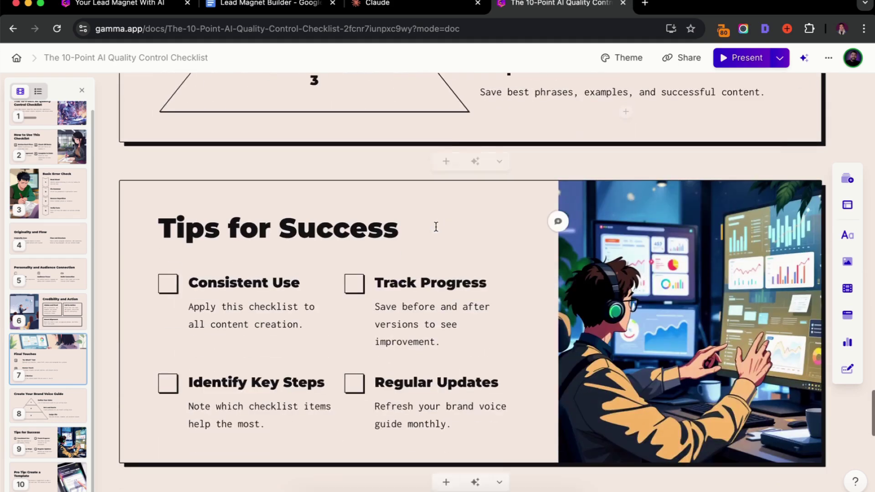
scroll(480, 235, "down", 2)
scroll(480, 236, "down", 3)
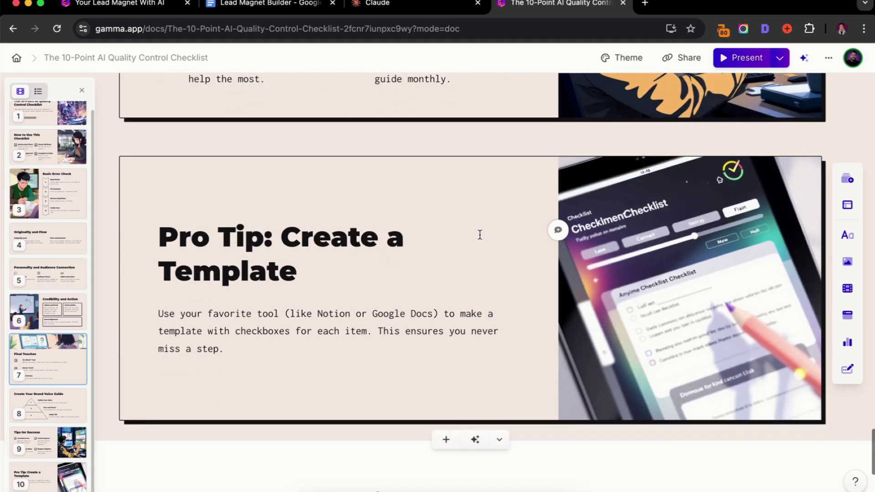
scroll(479, 234, "down", 5)
scroll(479, 234, "up", 20)
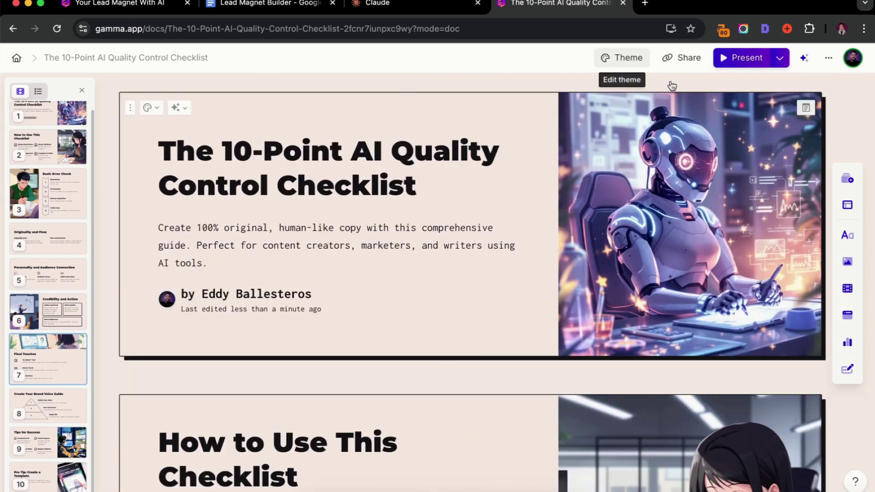
Start customizing the Daktilo theme, reviewing its font and logo settings
left_click(637, 59)
left_click(827, 291)
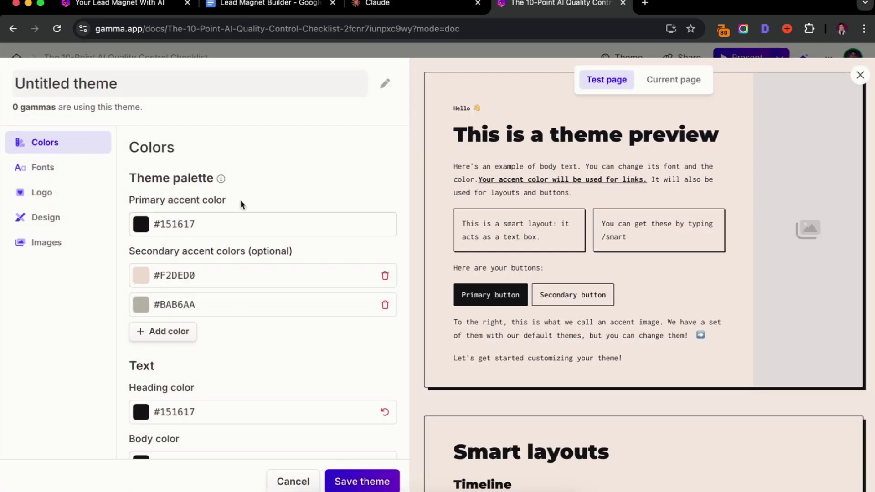
left_click(65, 171)
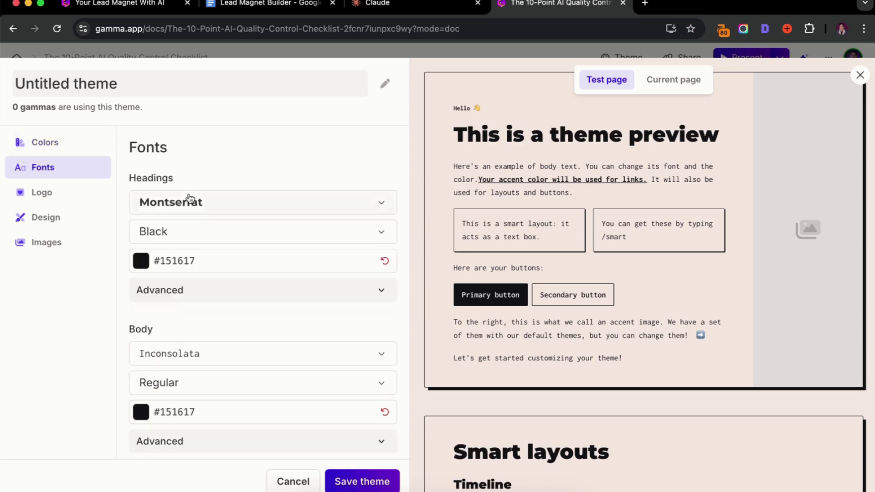
left_click(71, 197)
Give cards slightly rounded corners with the hard shadow, review image settings, then close the editor
left_click(70, 218)
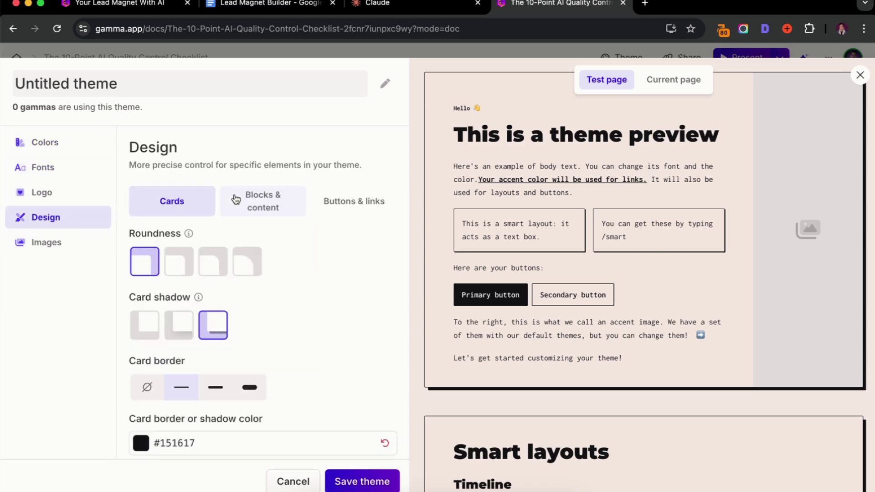
left_click(188, 264)
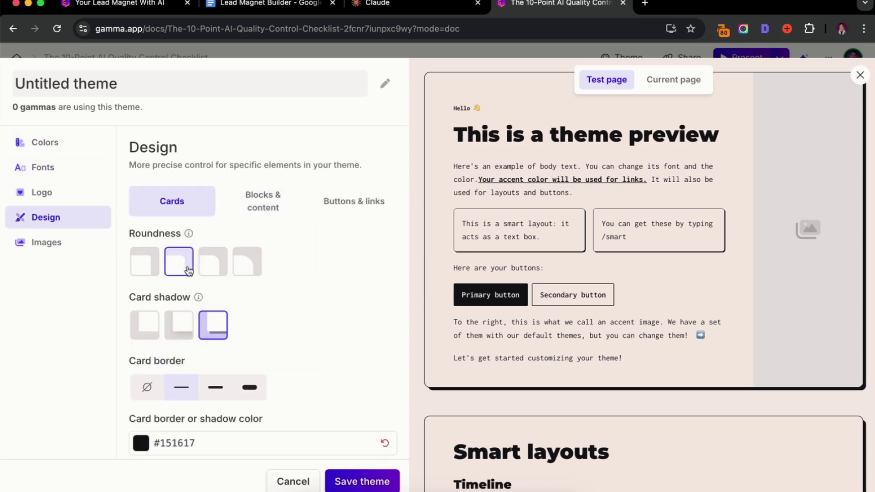
left_click(173, 328)
left_click(174, 329)
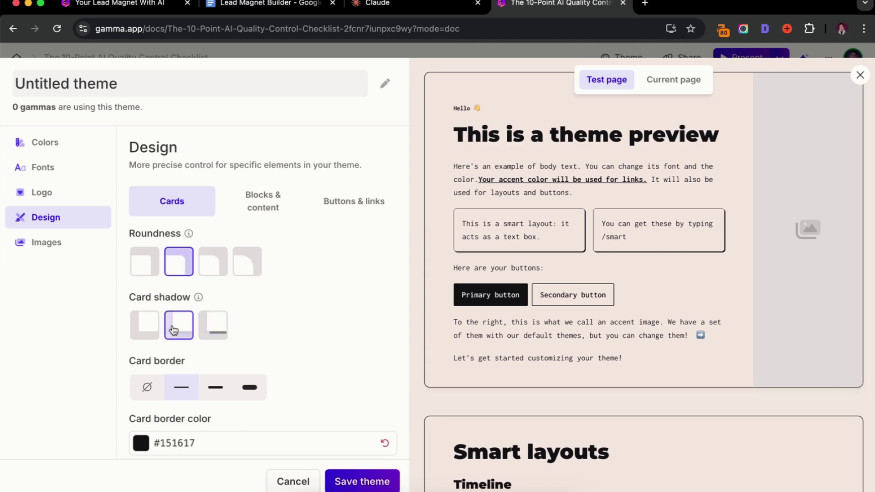
left_click(214, 327)
scroll(295, 315, "down", 2)
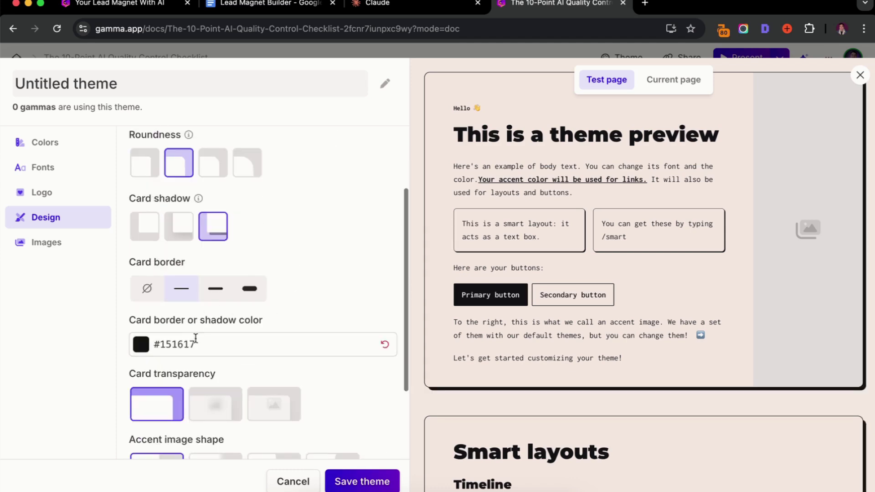
left_click(46, 246)
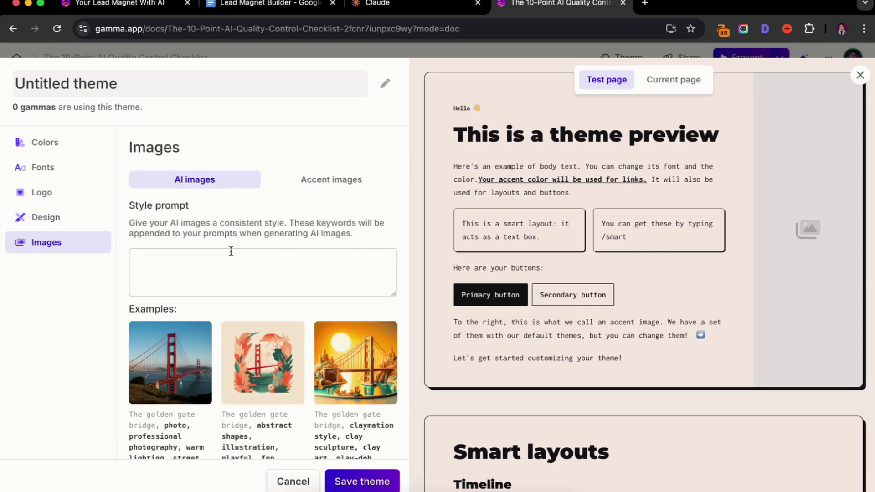
left_click(860, 76)
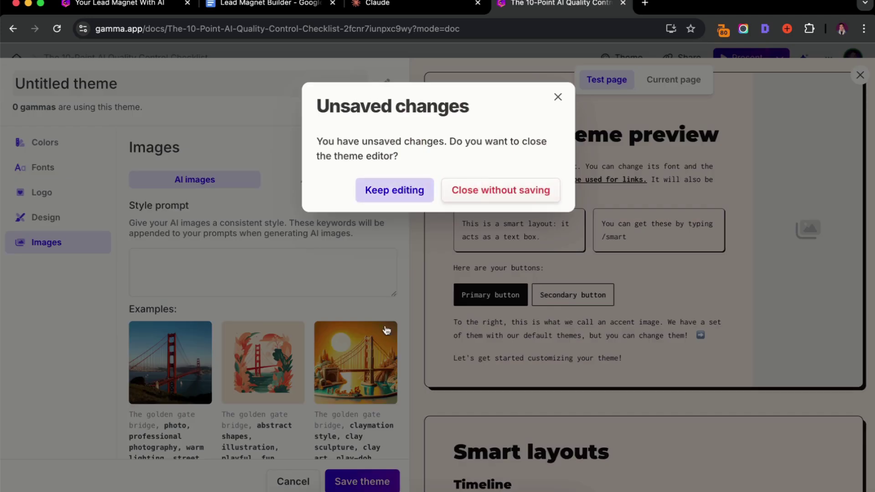
Save the custom theme and give the page a solid purple #4E4B83 background
left_click(378, 418)
left_click(363, 479)
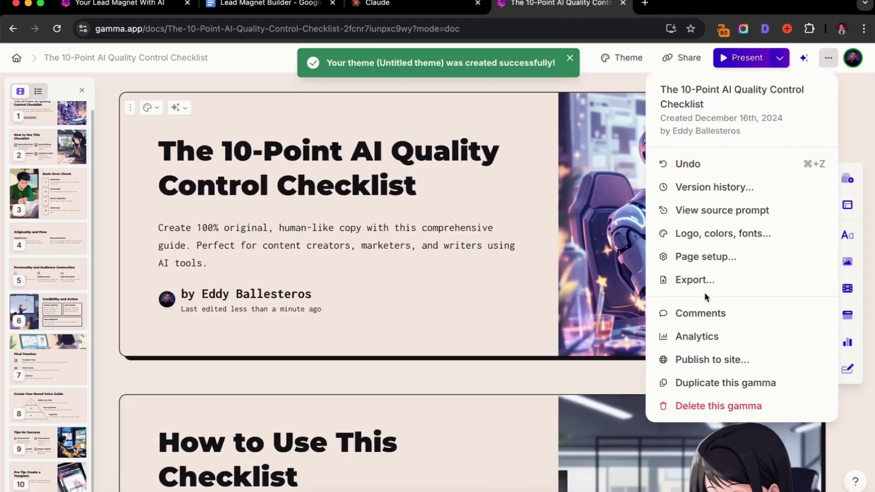
left_click(722, 257)
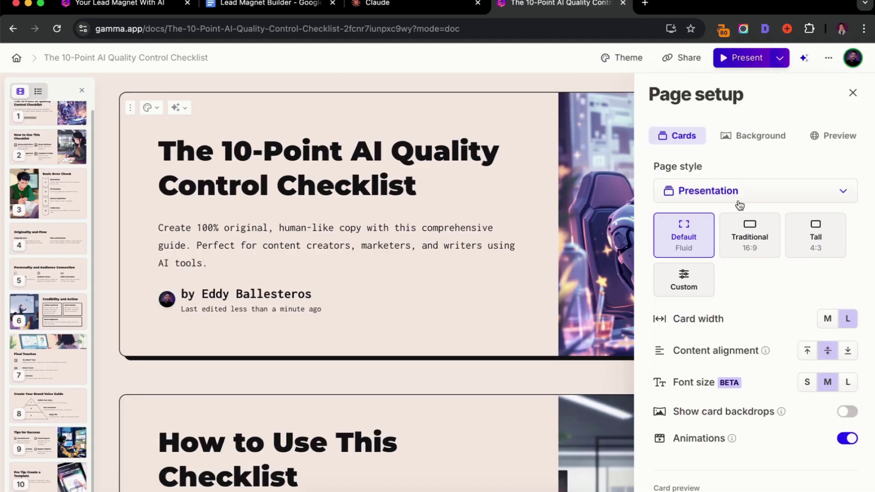
left_click(770, 136)
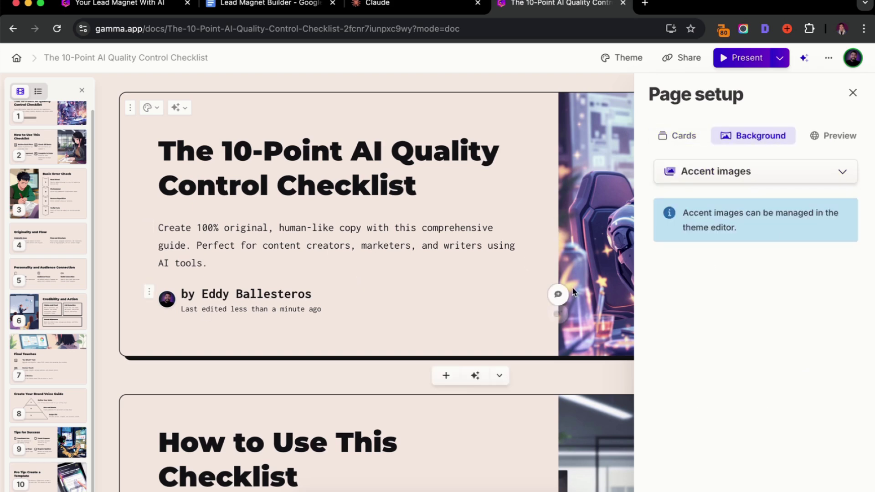
left_click(801, 173)
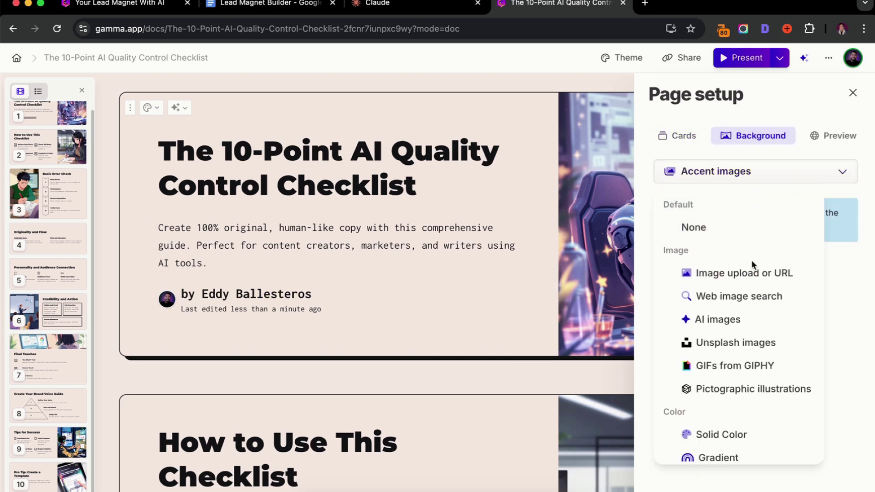
scroll(748, 281, "down", 1)
left_click(722, 423)
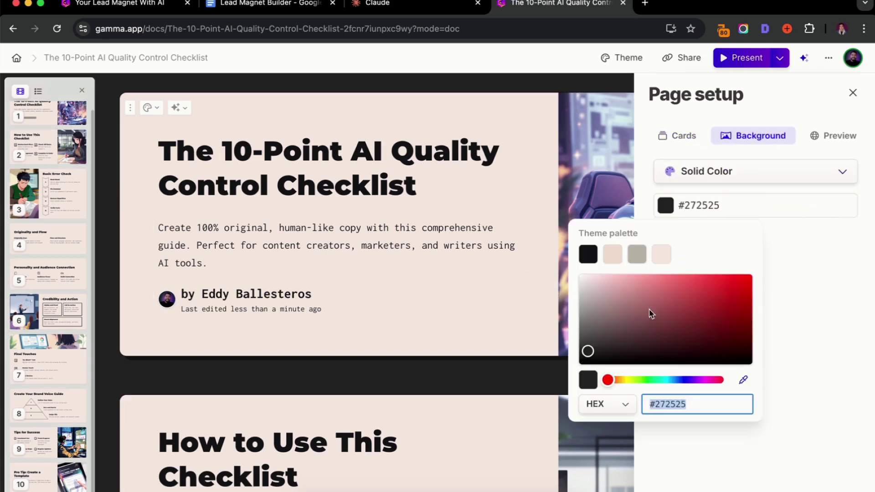
left_click(656, 318)
left_click(686, 380)
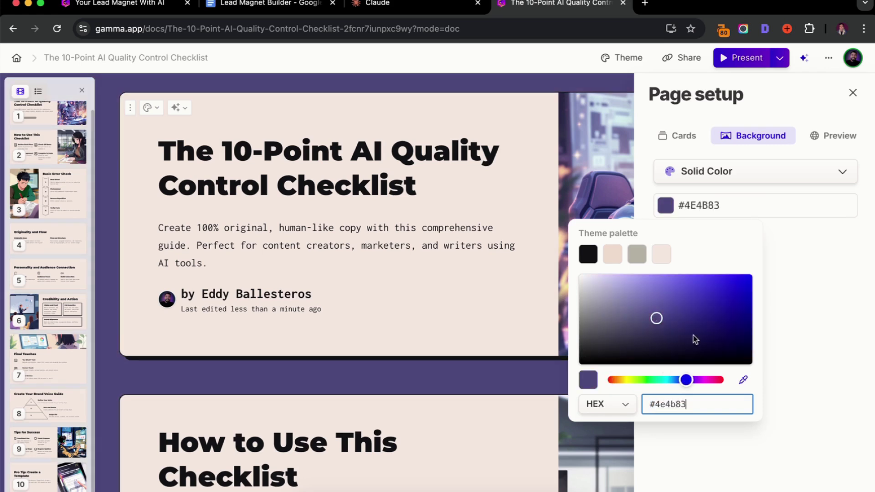
left_click_drag(699, 321, 677, 312)
left_click(457, 247)
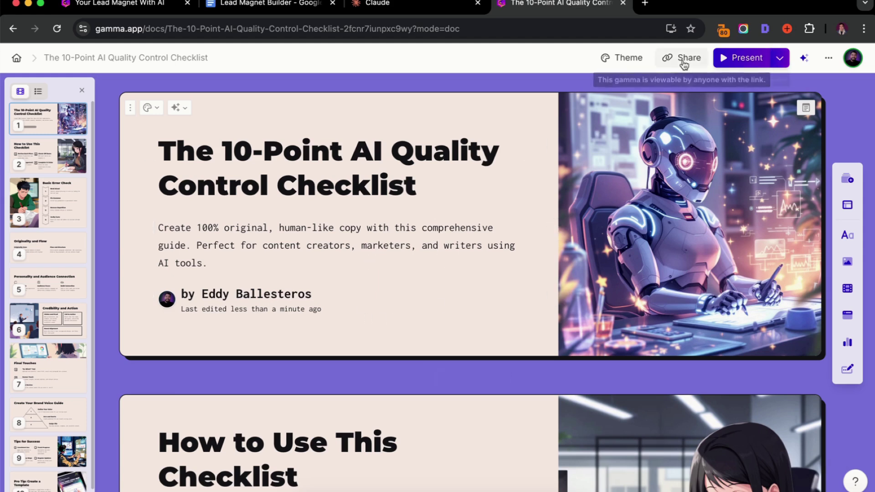
left_click(752, 58)
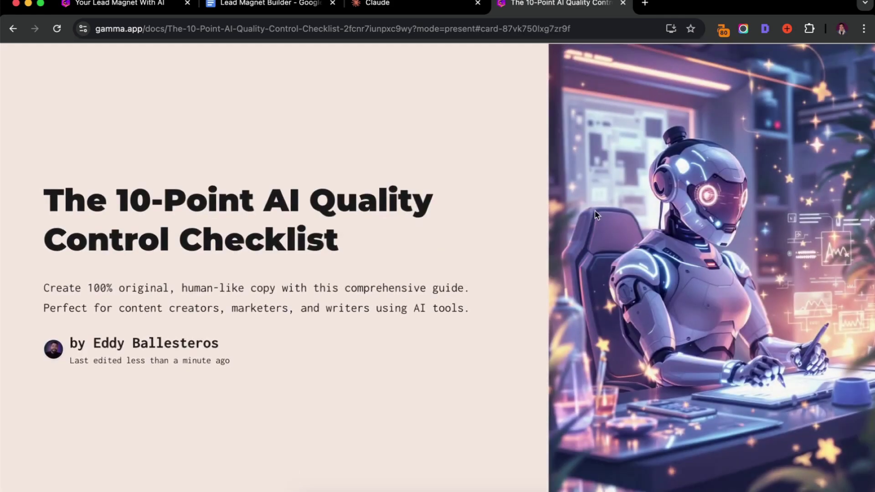
key("Right")
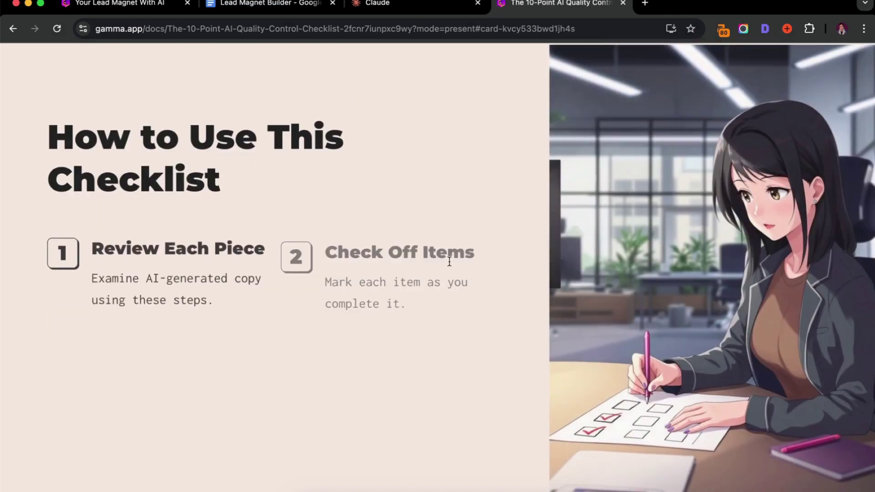
key("Right")
key("Right")
key("Right")
key("Right")
key("Right")
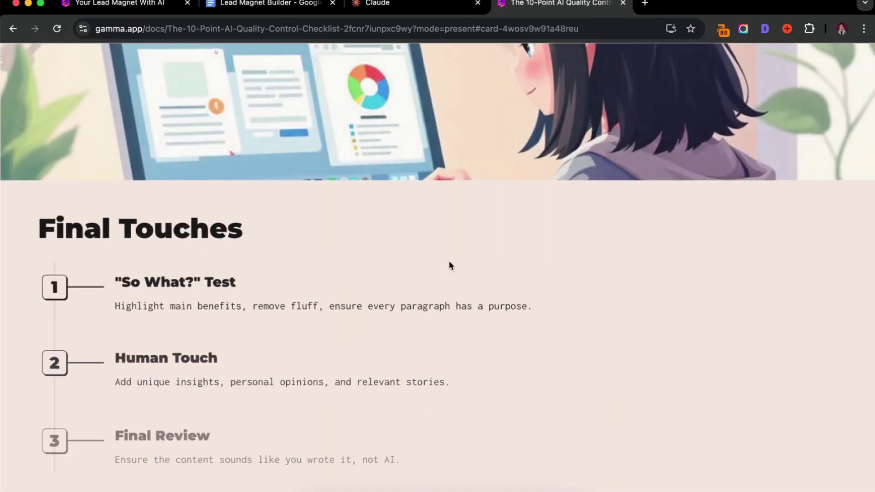
key("Right")
key("Right")
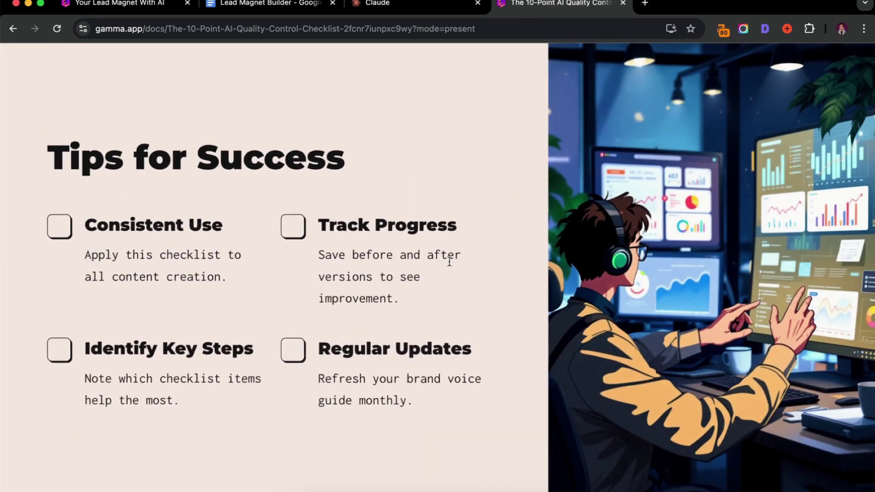
key("Escape")
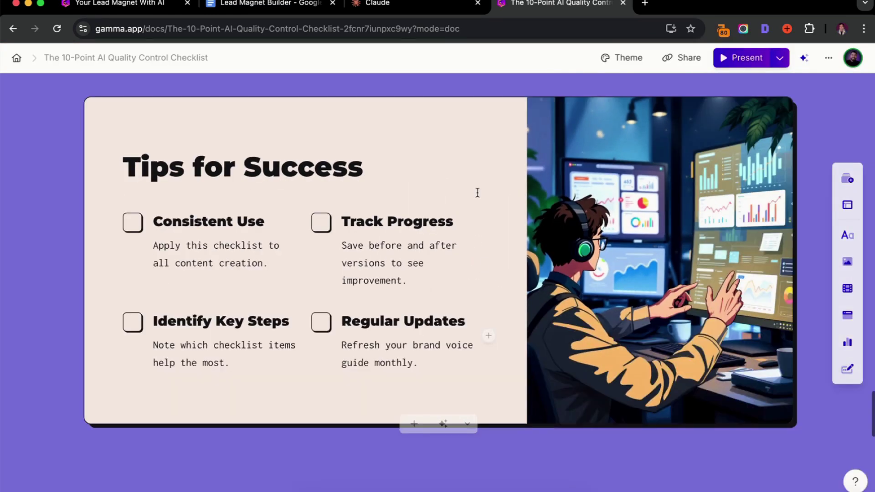
Add a final card with the centered heading 'Join Our Course + Community'
scroll(490, 210, "down", 9)
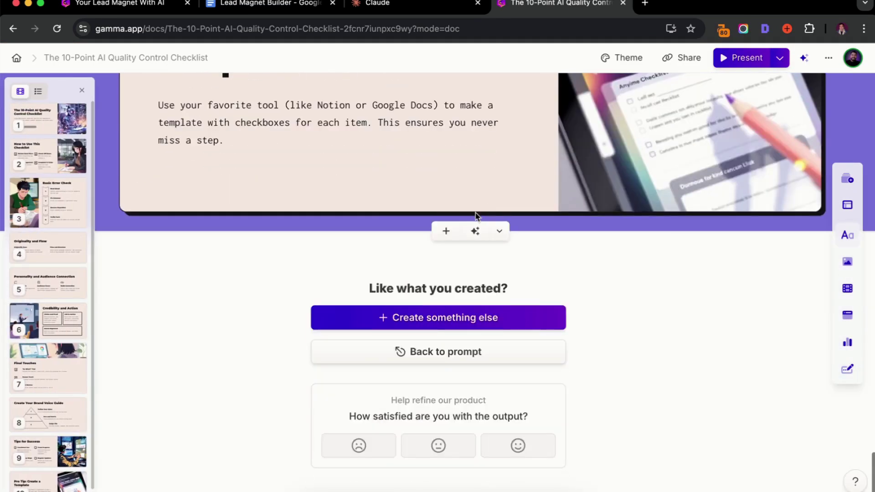
left_click(447, 231)
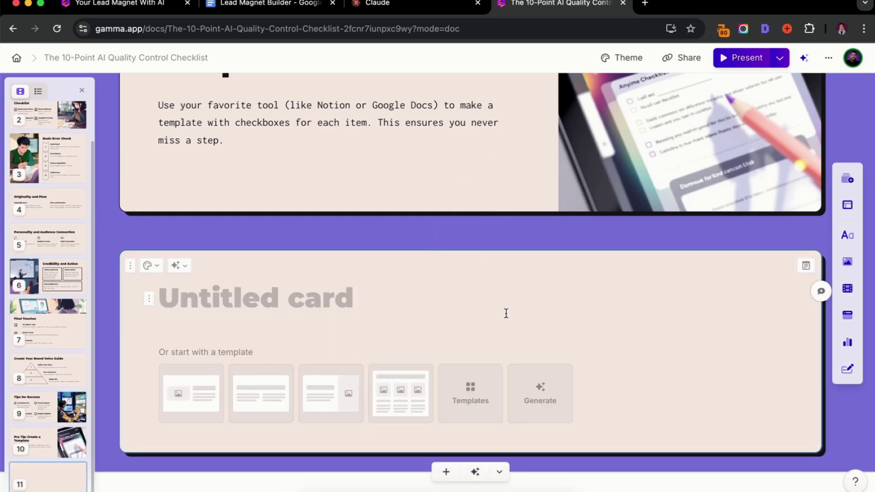
type("Join Our C")
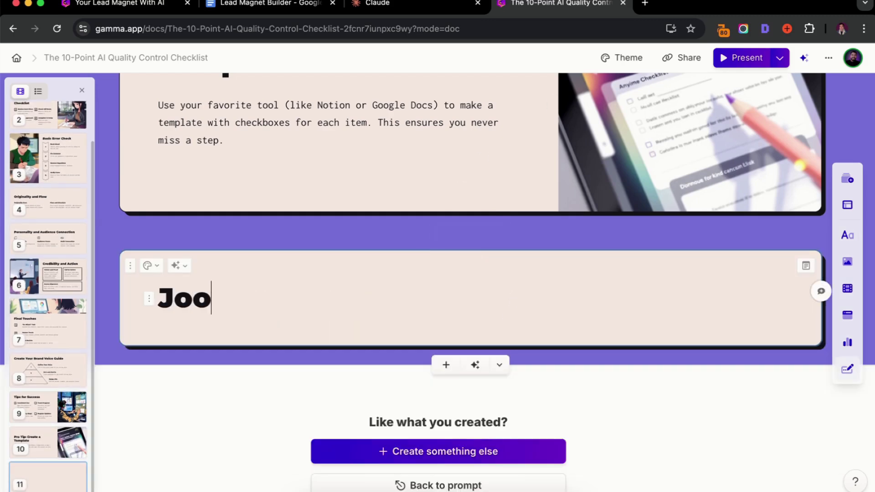
type("ourse + Community")
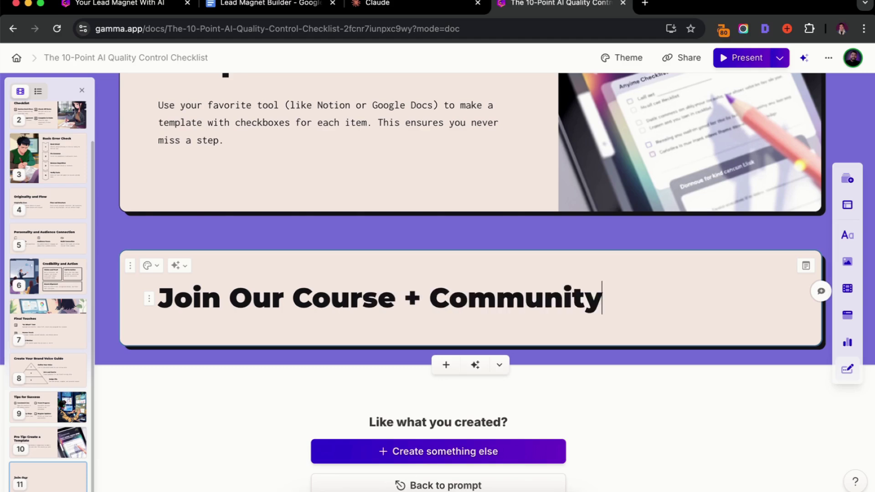
triple_click(444, 301)
left_click(486, 263)
left_click(510, 291)
Add the line 'If you enjoyed this, you will love my community.' beneath the heading
left_click(750, 293)
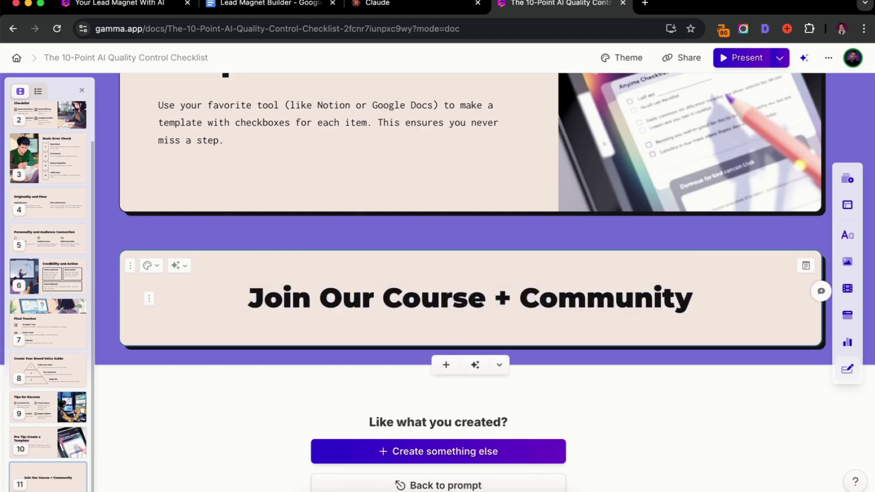
key("Return")
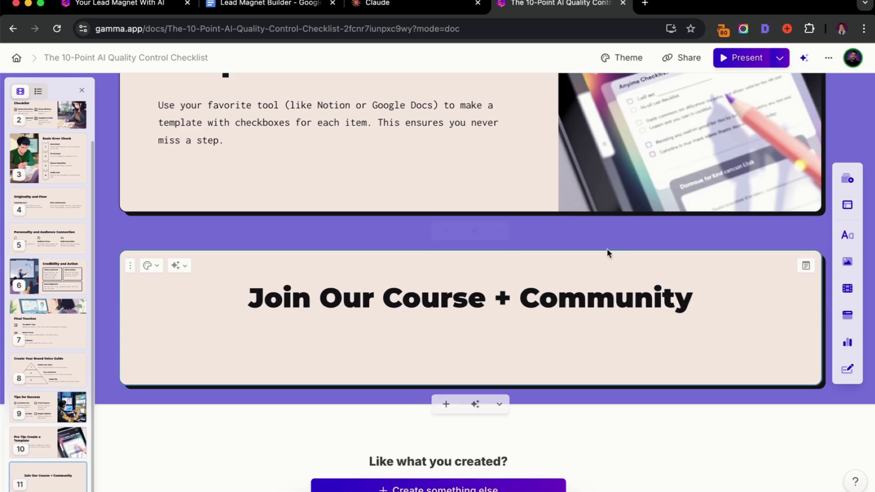
type("If you enjoyed this, you ")
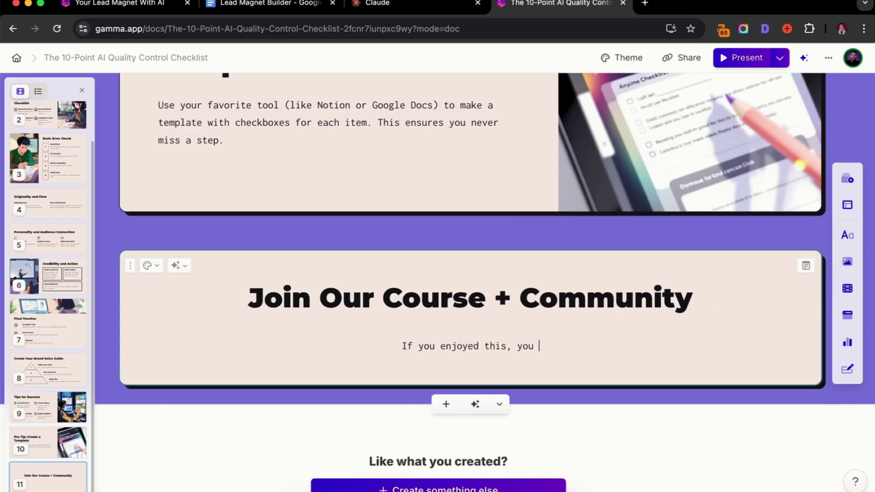
type("will love my c")
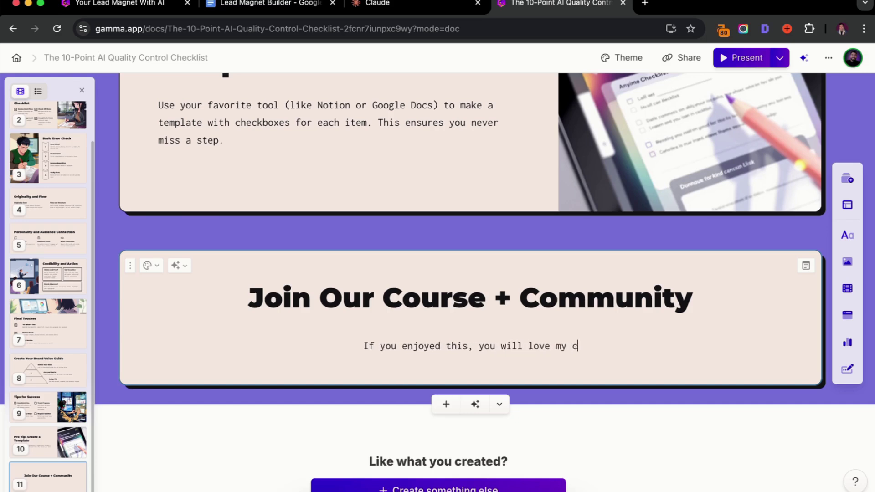
type("ommunity.")
key("Return")
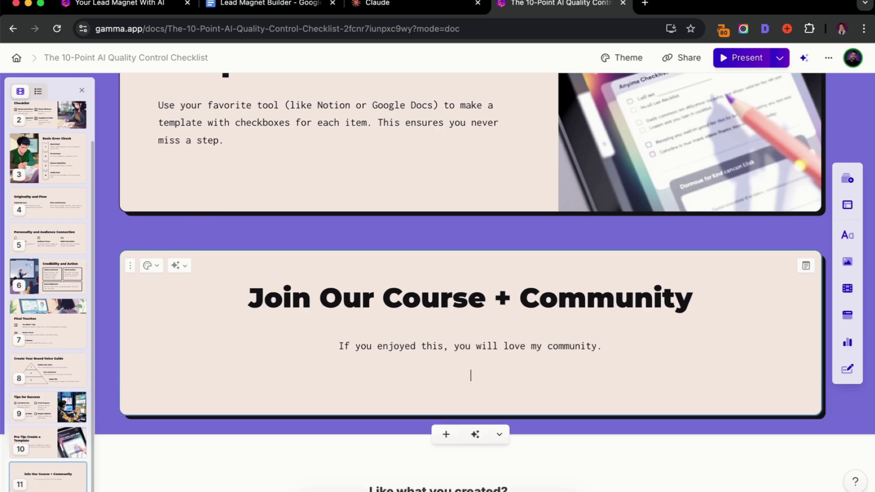
Insert a centered button labelled 'Join Our Community' below the sentence
type("/")
scroll(349, 293, "down", 5)
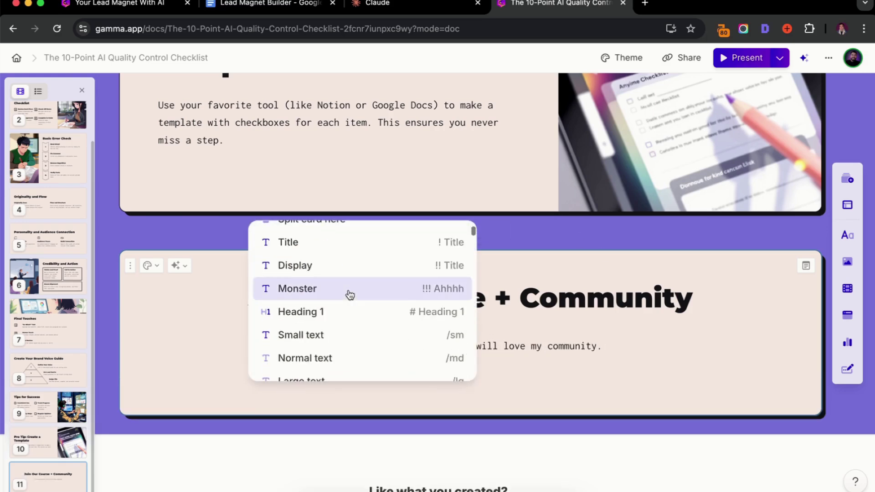
left_click(349, 294)
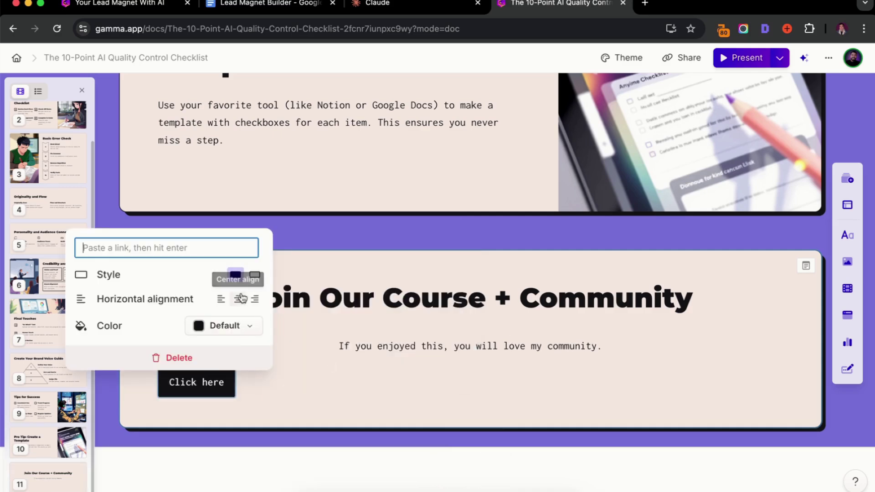
left_click(238, 299)
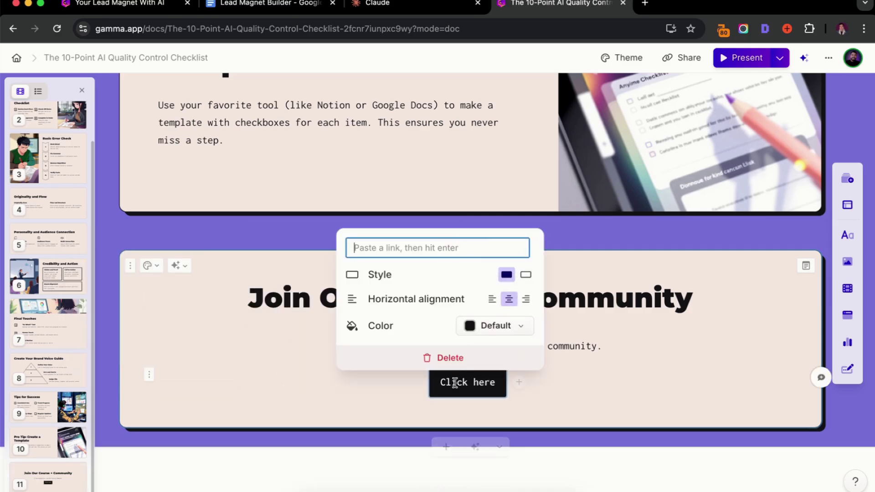
triple_click(481, 381)
type("Jo")
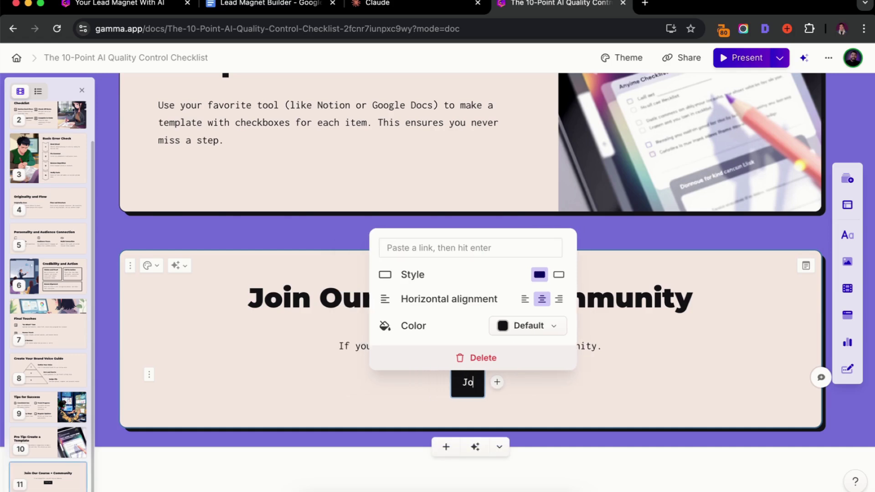
type("in Our Community")
left_click(178, 326)
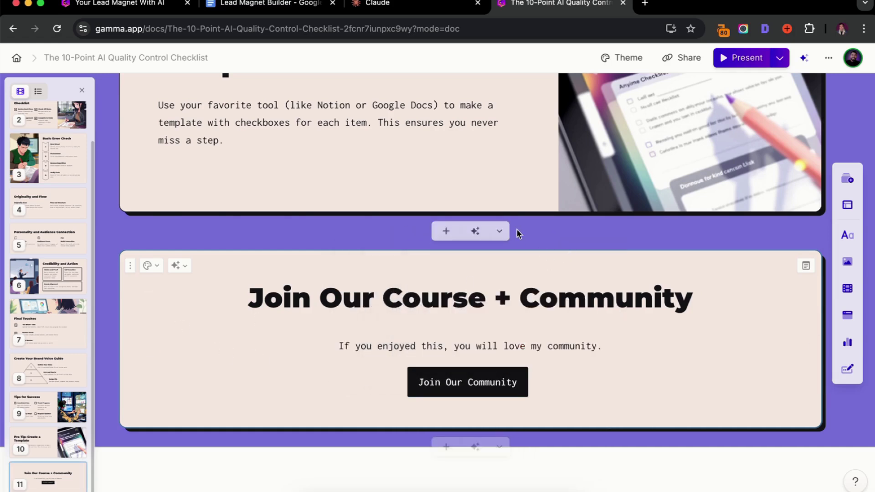
Scroll through the deck to review the finished final card
scroll(516, 229, "up", 20)
scroll(515, 229, "up", 15)
scroll(470, 201, "down", 20)
scroll(469, 202, "down", 20)
scroll(469, 201, "down", 4)
scroll(469, 201, "down", 12)
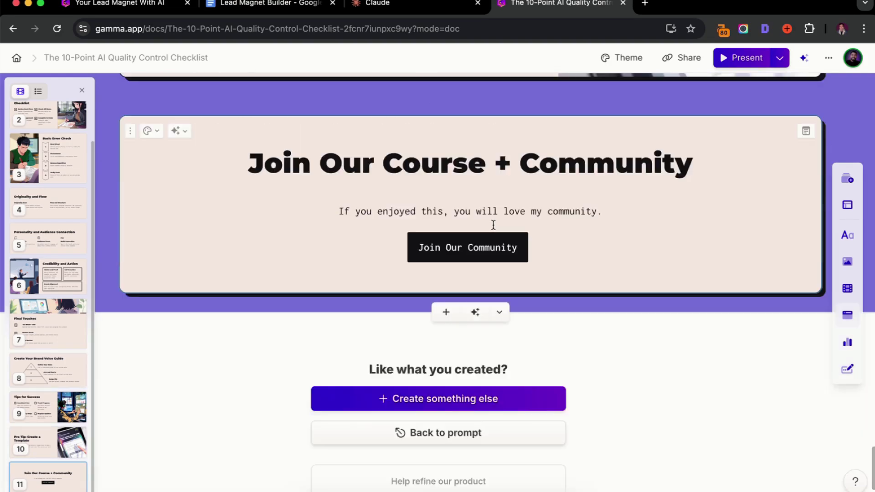
scroll(493, 224, "up", 4)
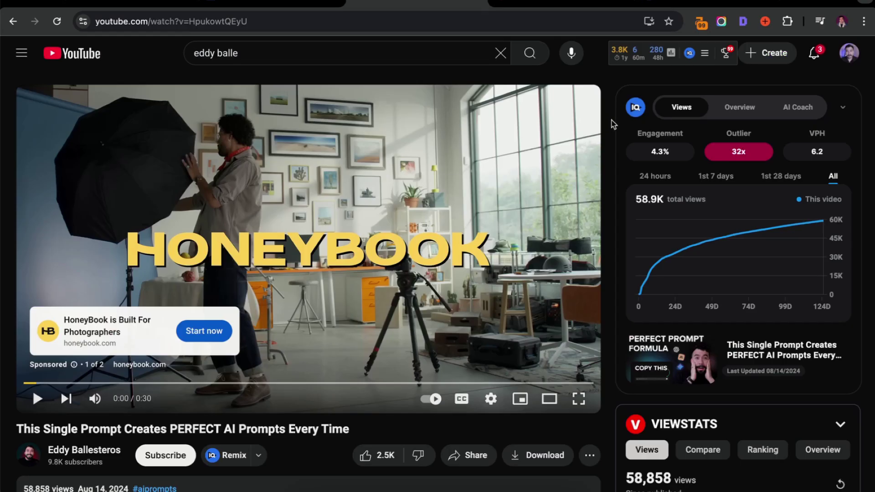
scroll(611, 122, "down", 4)
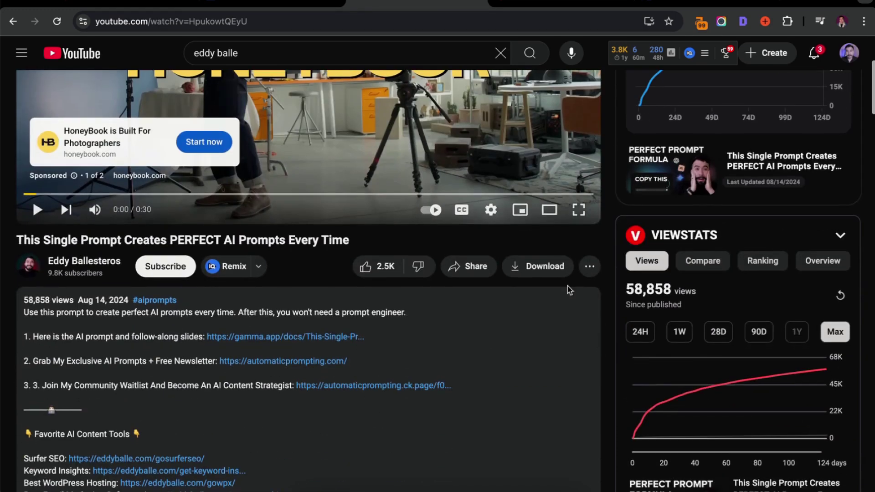
scroll(353, 384, "down", 20)
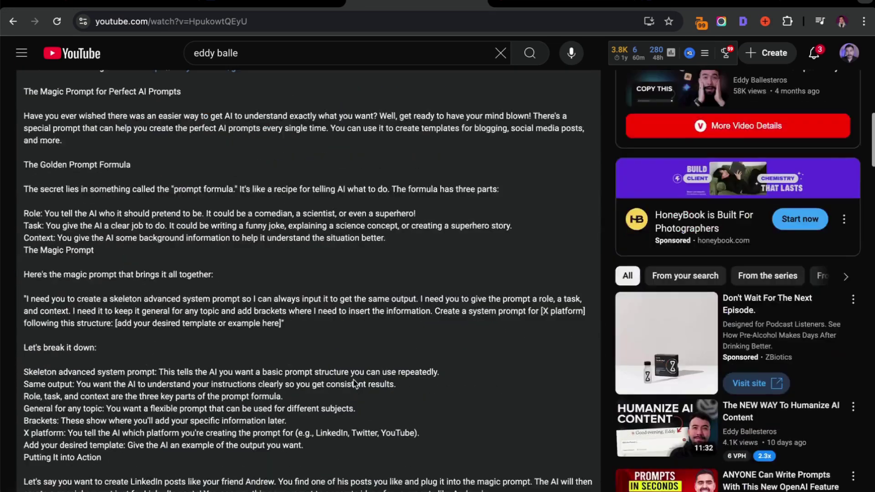
scroll(356, 385, "down", 8)
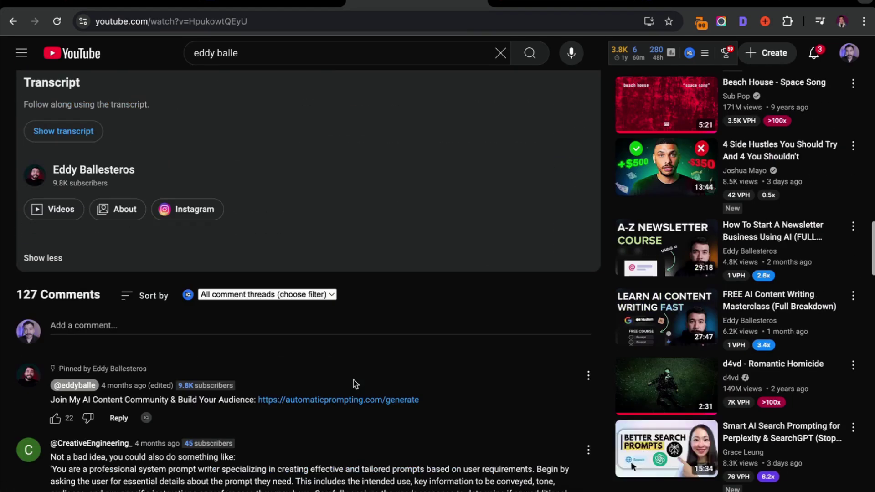
scroll(371, 406, "up", 15)
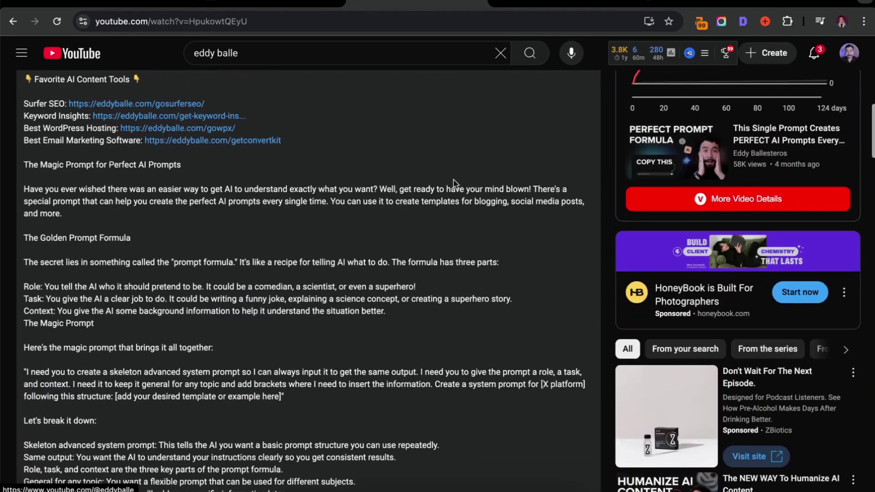
scroll(598, 178, "up", 6)
scroll(599, 182, "down", 1)
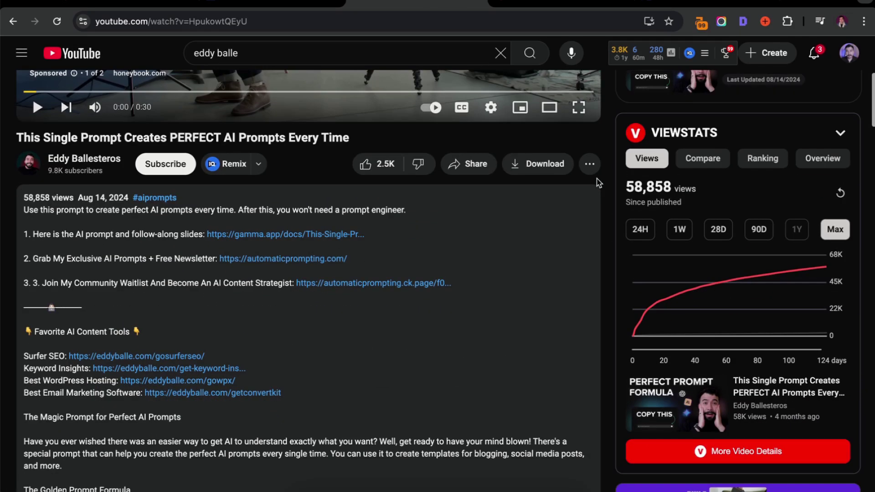
scroll(598, 182, "down", 1)
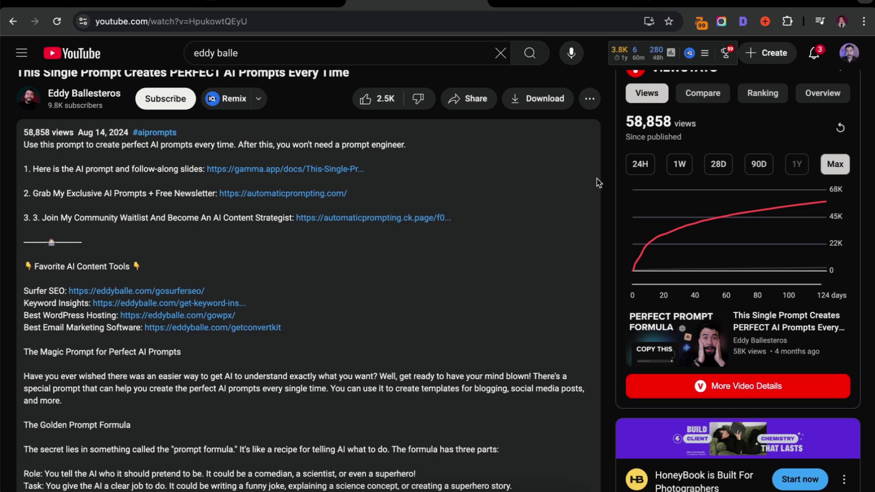
Load the eddyballe.com website
left_click(486, 26)
type("edd")
key("Return")
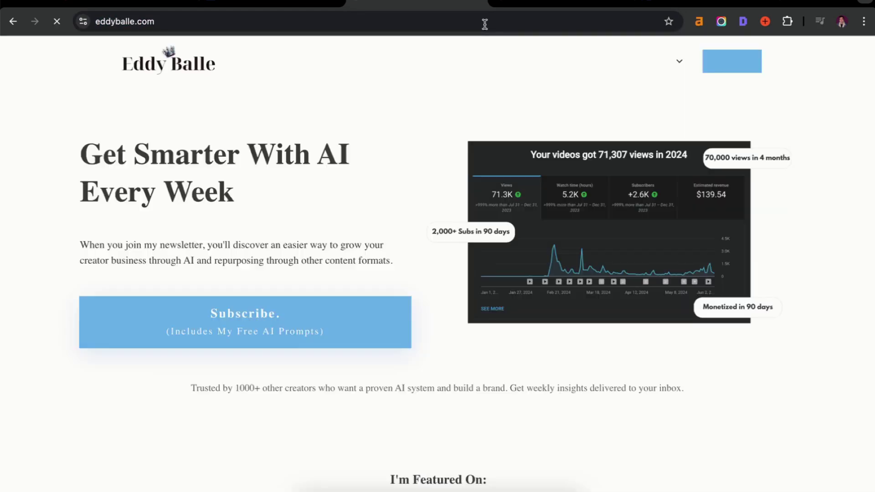
mouse_move(654, 69)
Scroll the AI tools for YouTube article to its overview of ten favourite tools
scroll(451, 187, "down", 20)
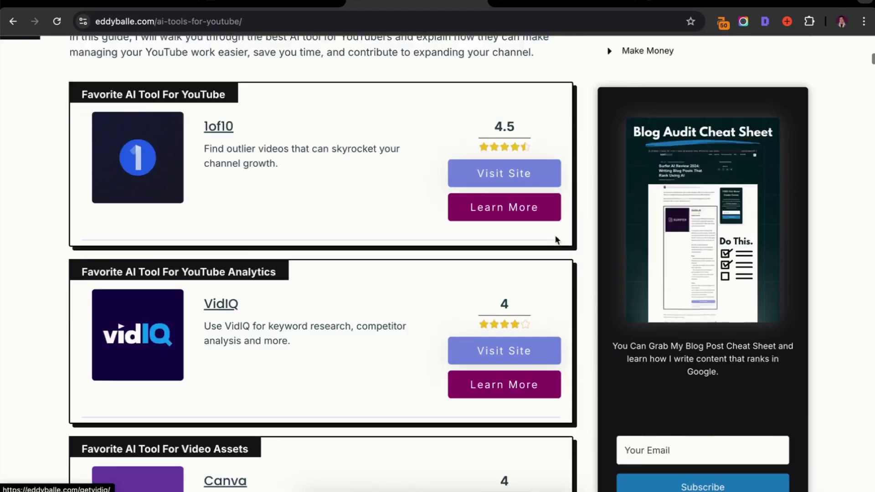
scroll(555, 235, "down", 6)
scroll(578, 180, "down", 4)
scroll(603, 167, "up", 2)
scroll(603, 168, "down", 3)
scroll(605, 168, "up", 1)
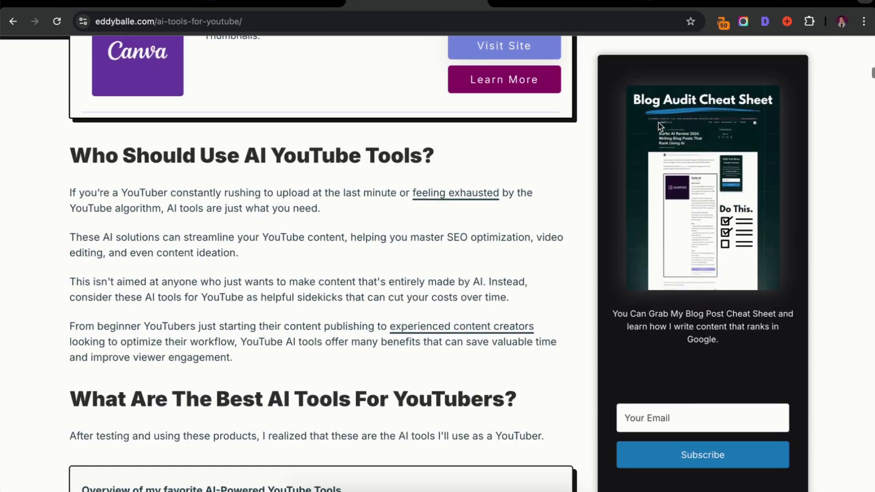
scroll(565, 198, "down", 5)
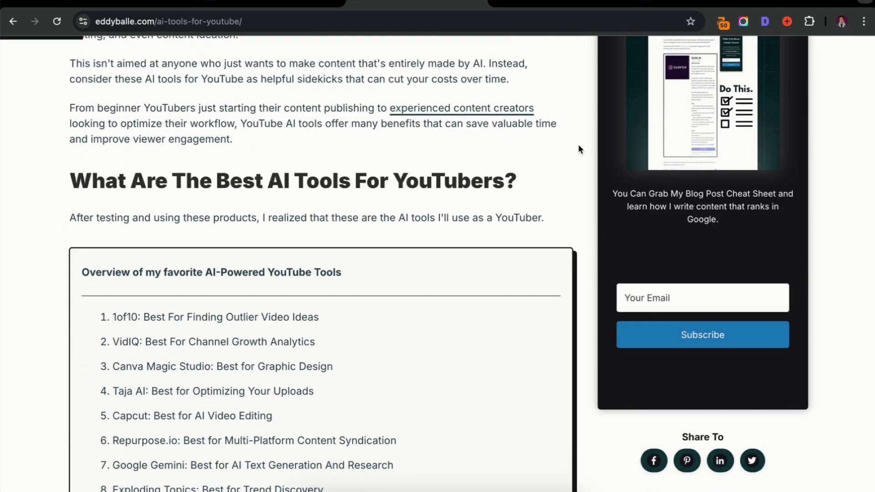
scroll(578, 146, "down", 3)
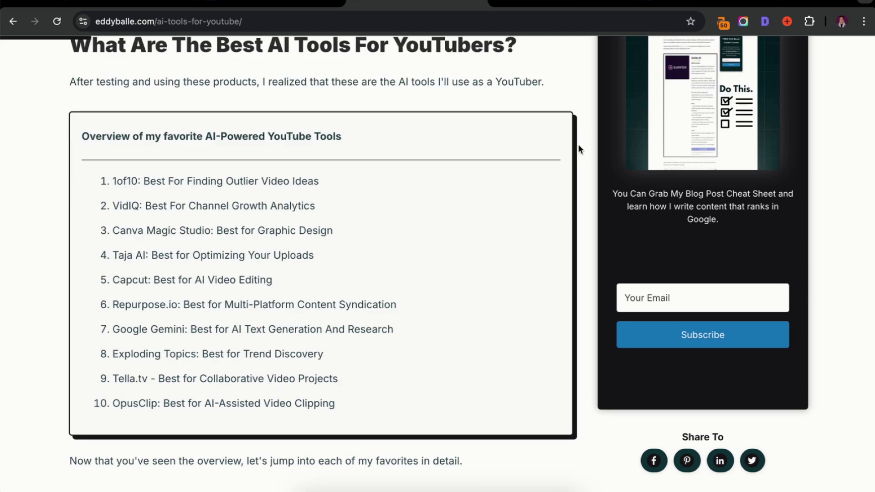
scroll(578, 148, "down", 5)
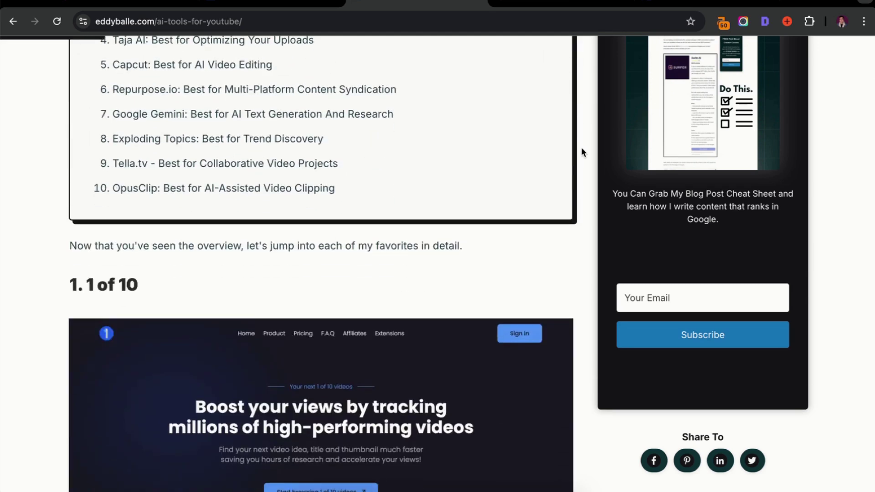
scroll(586, 190, "up", 2)
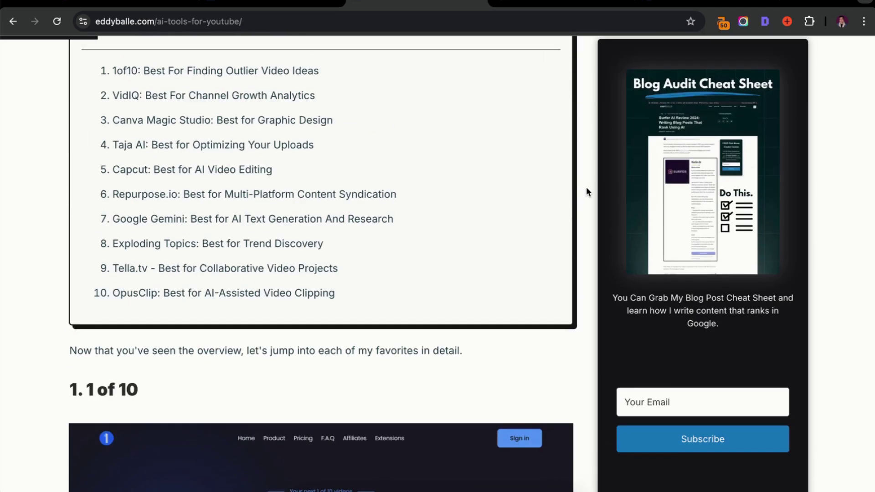